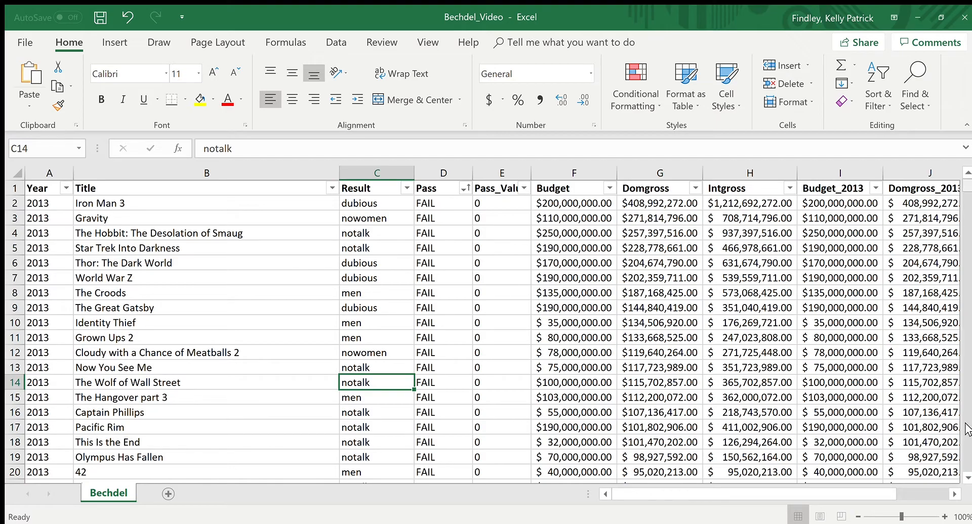
Step: Enter the formula =2+2 in cell F1431, below the last row of the Budget column
click(964, 469)
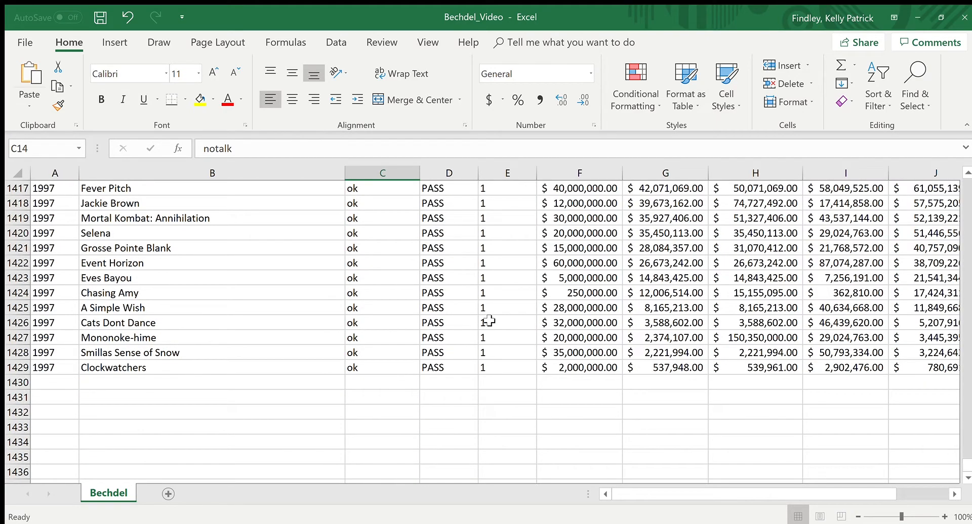
click(57, 382)
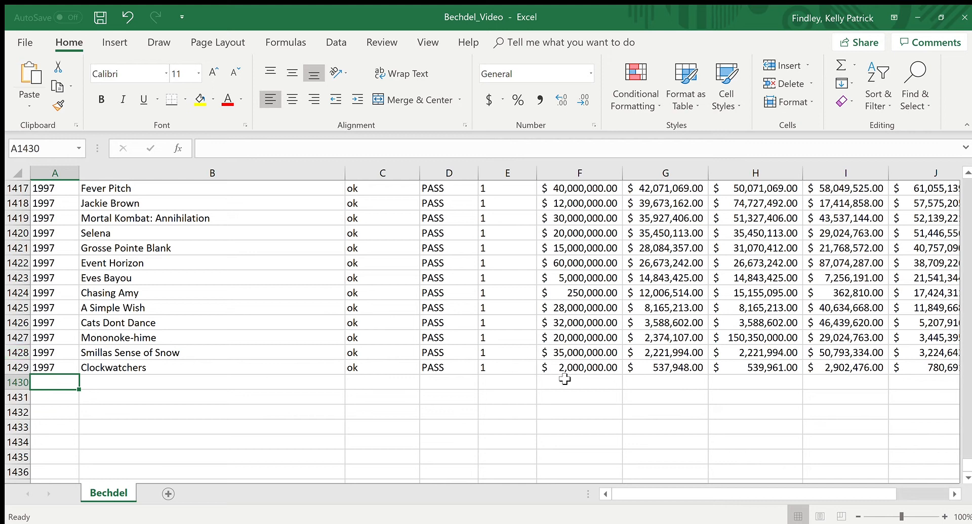
click(559, 399)
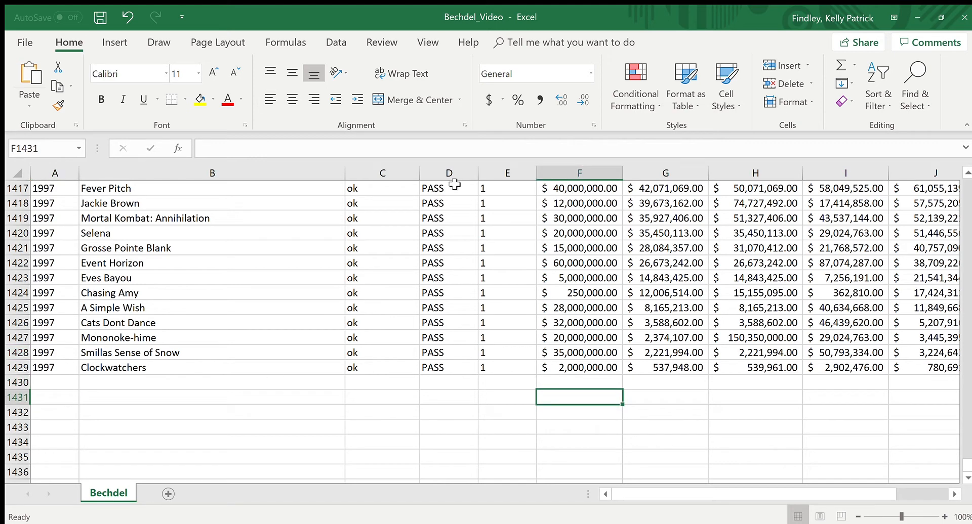
click(299, 151)
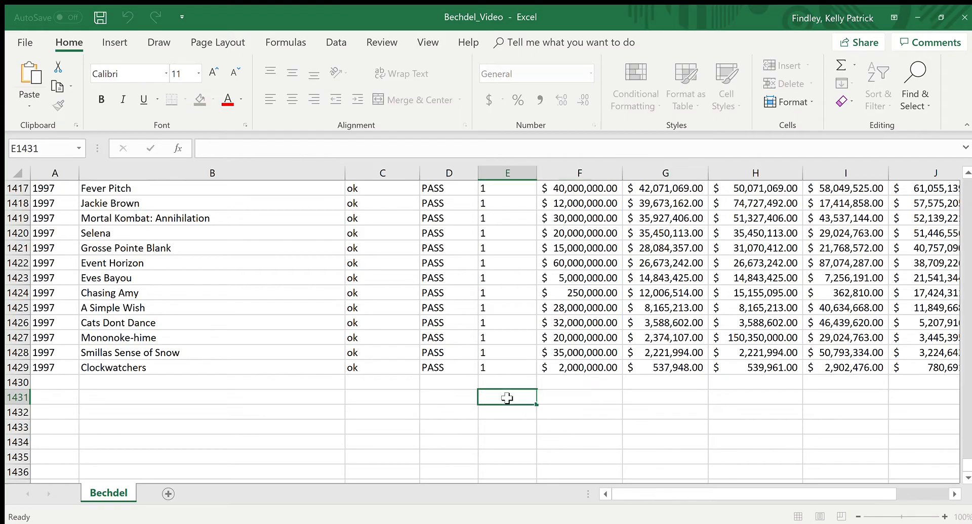
key(Escape)
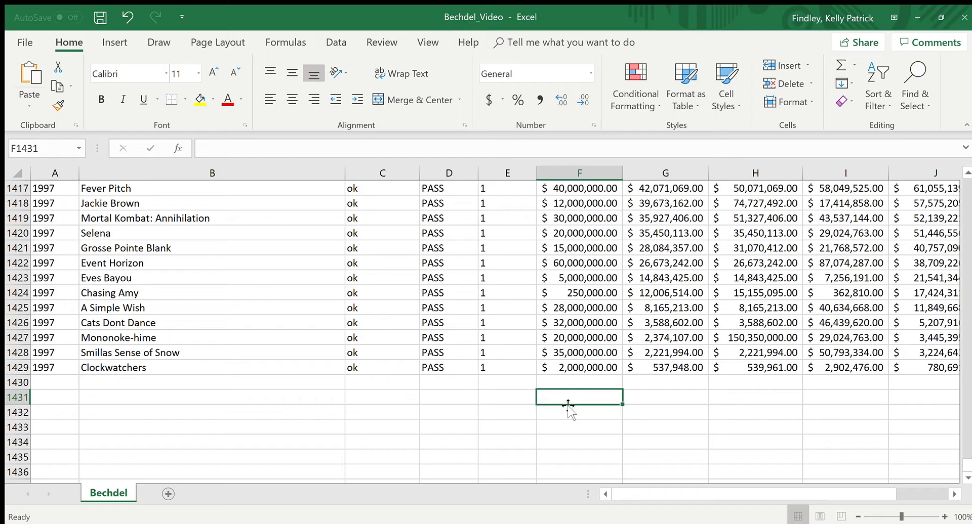
click(268, 150)
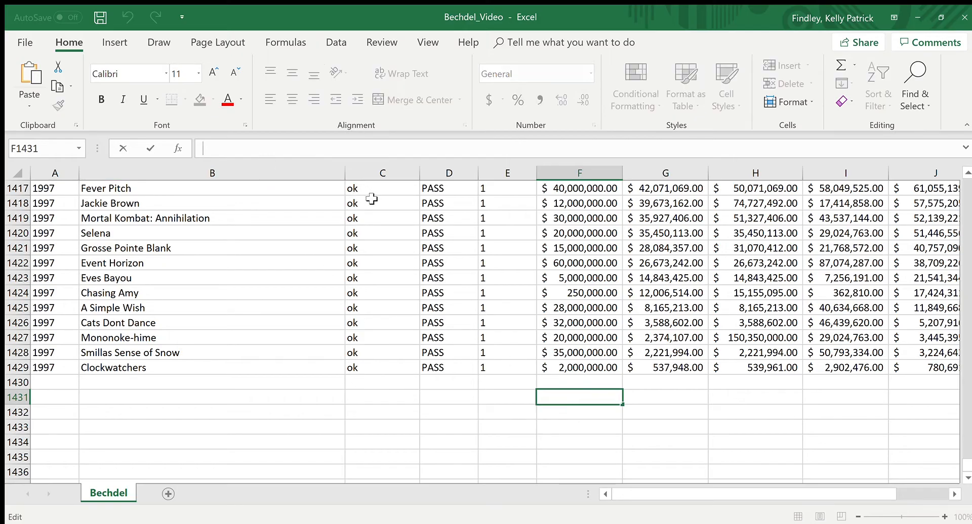
text(=)
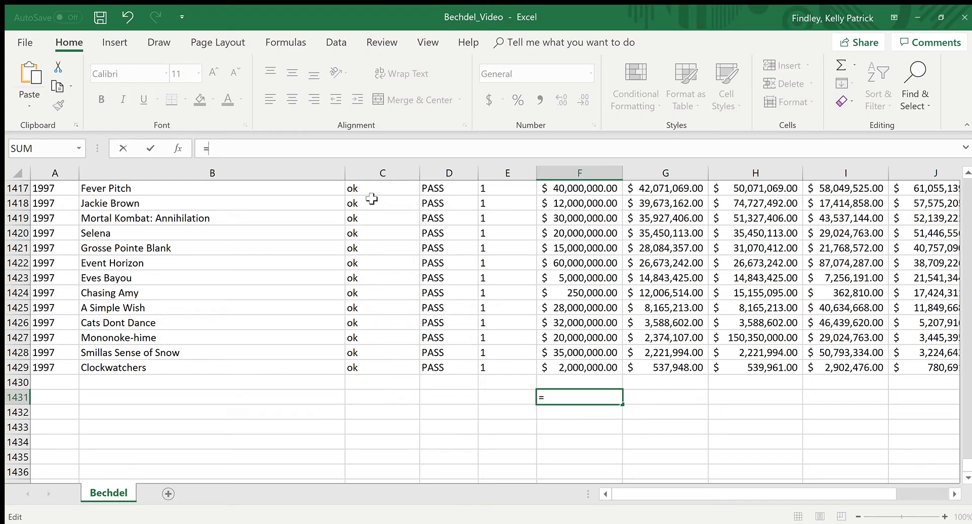
text(2+2)
key(Return)
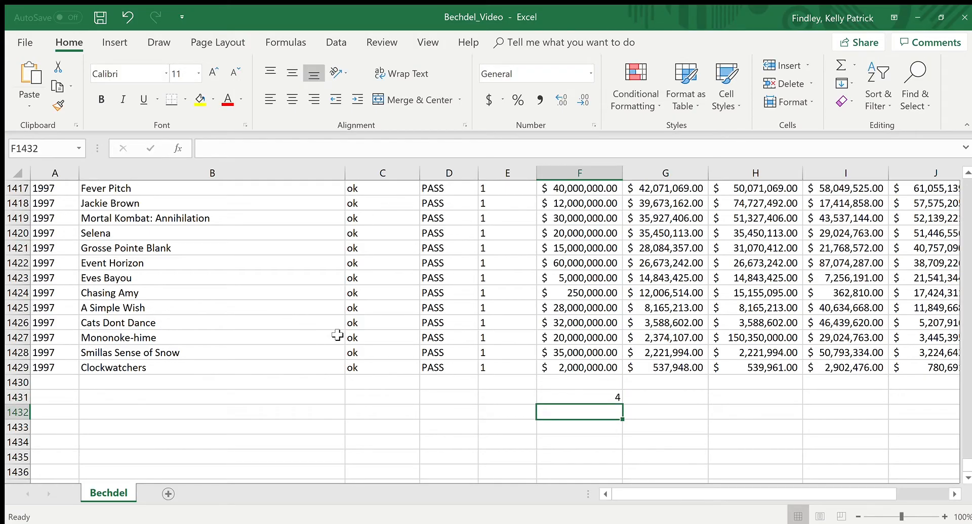
Step: Replace the expression in F1431 with an AVERAGE function over the Budget values F2:F104
click(568, 398)
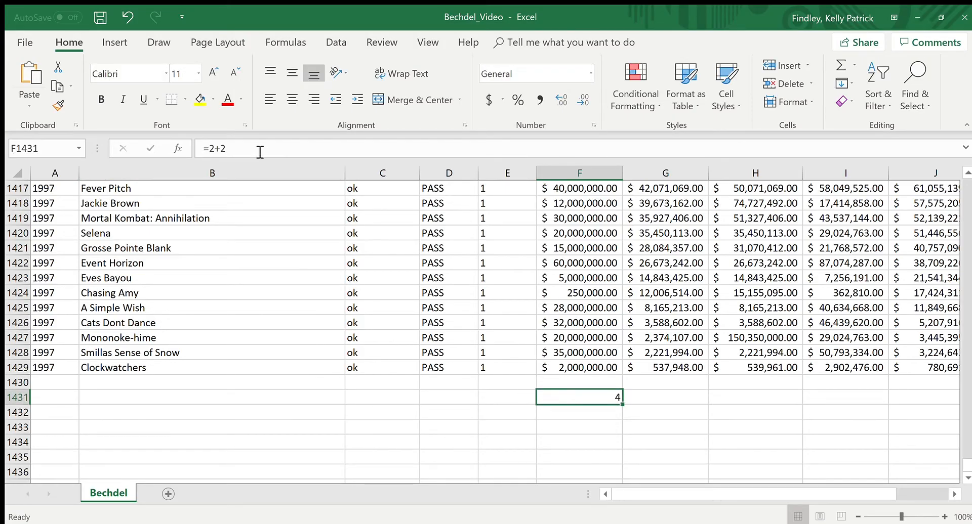
drag(257, 149, 216, 152)
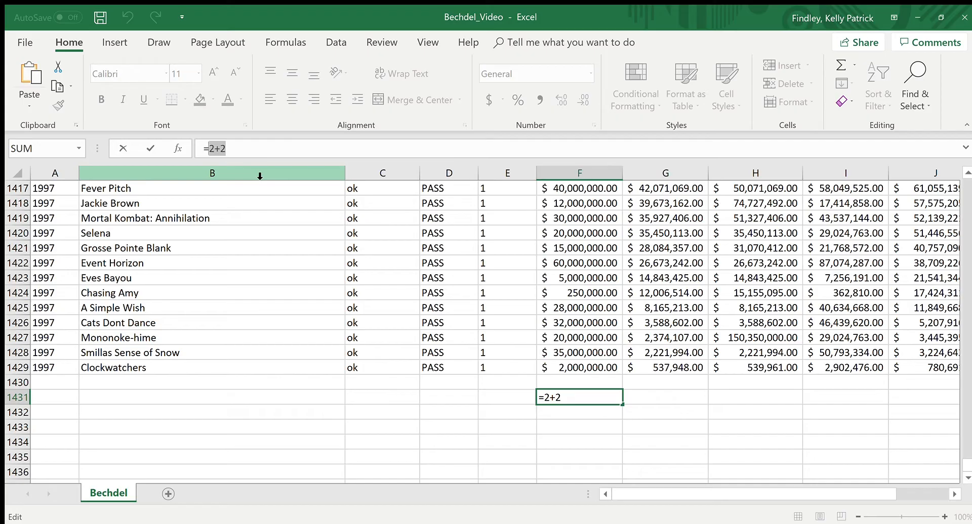
text(AVERAGE()
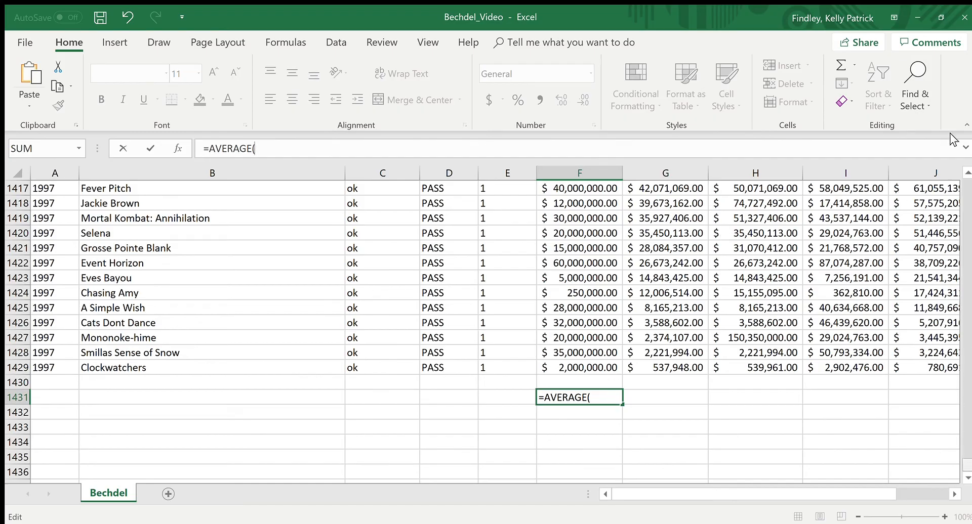
drag(950, 133, 961, 175)
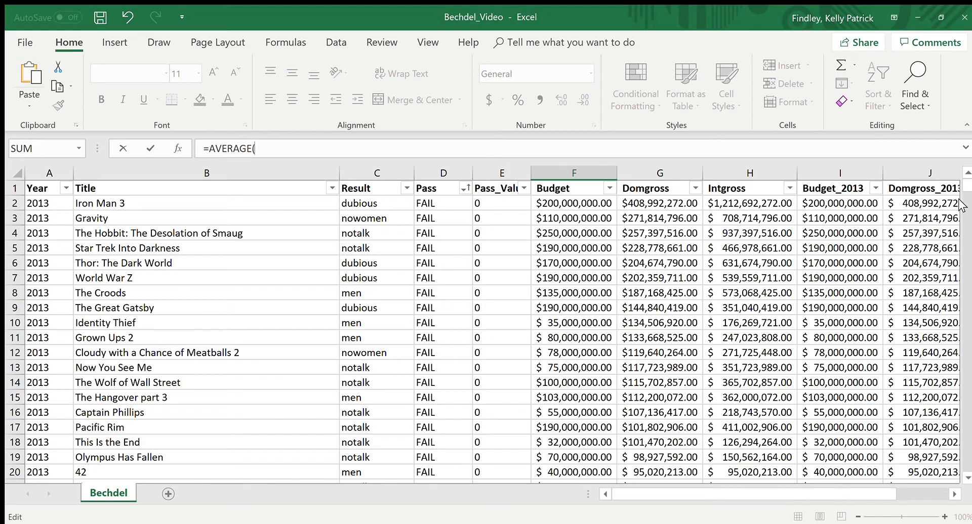
drag(967, 186, 966, 471)
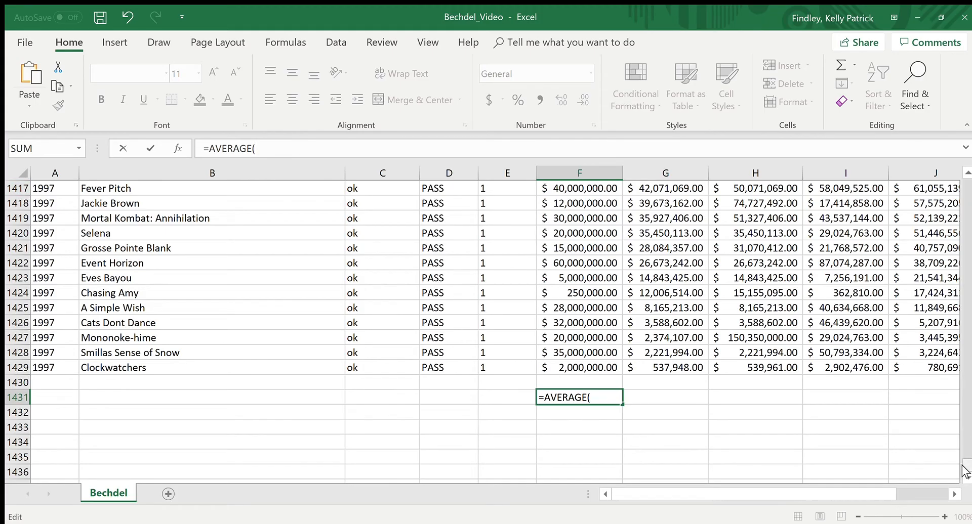
scroll(964, 470, up, 1)
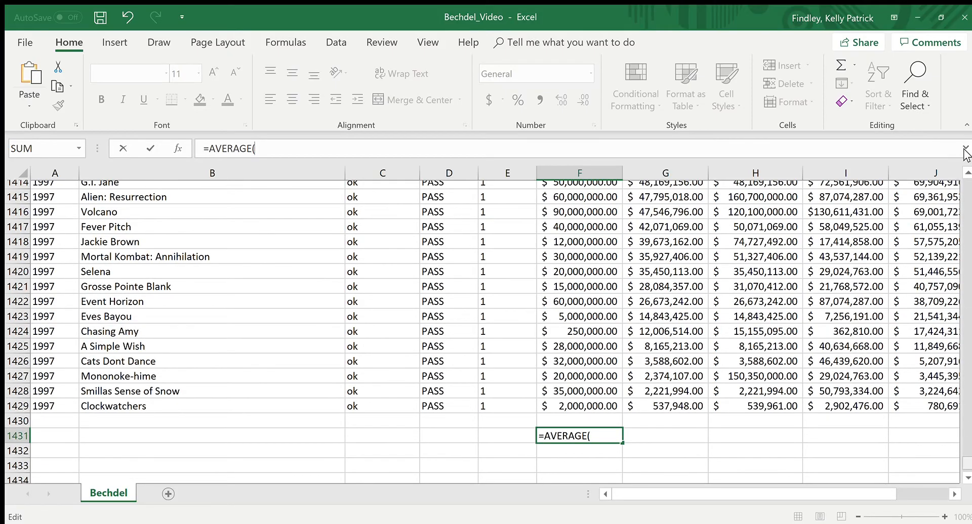
drag(966, 155, 965, 152)
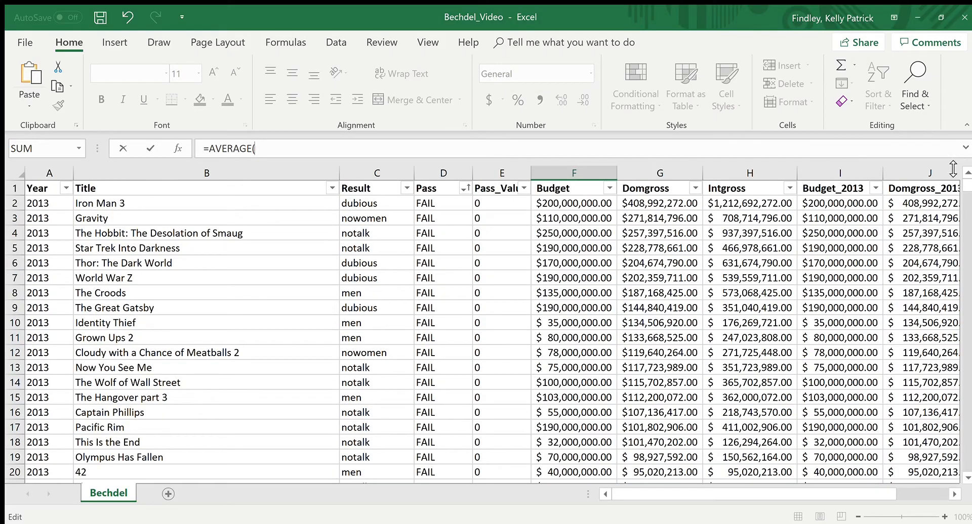
click(601, 204)
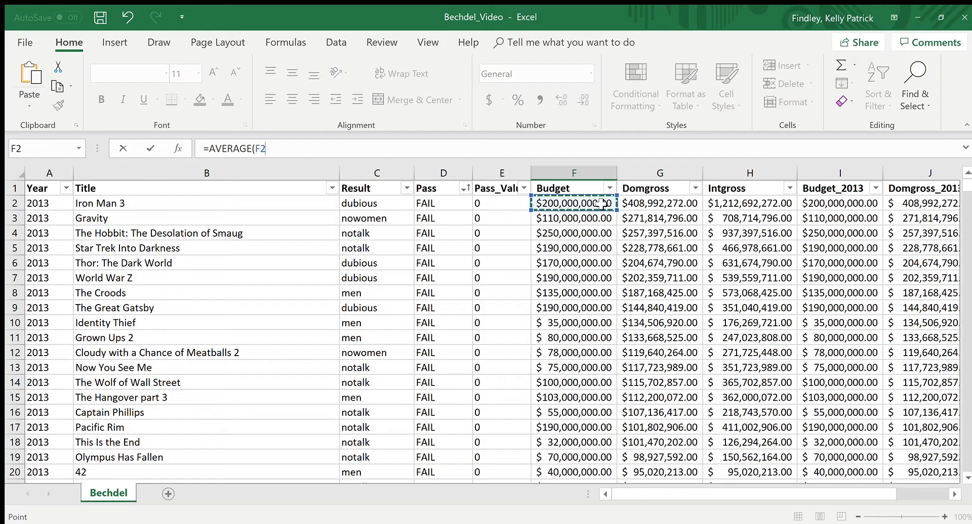
drag(603, 205, 577, 417)
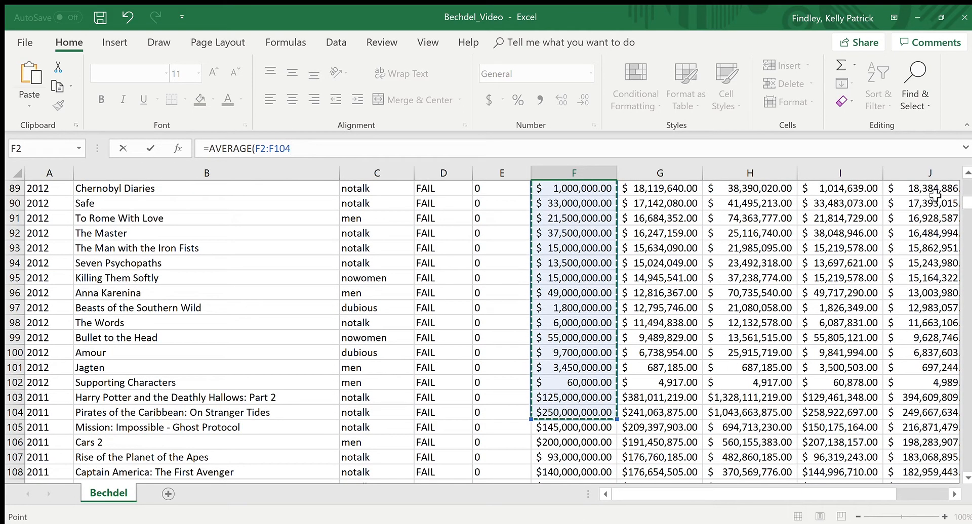
Step: Extend the AVERAGE range in F1431 to end at F1429 and complete the formula =AVERAGE(F2:F1429)
drag(967, 202, 968, 203)
mouse_move(969, 480)
mouse_down()
mouse_move(966, 461)
mouse_move(965, 484)
mouse_up()
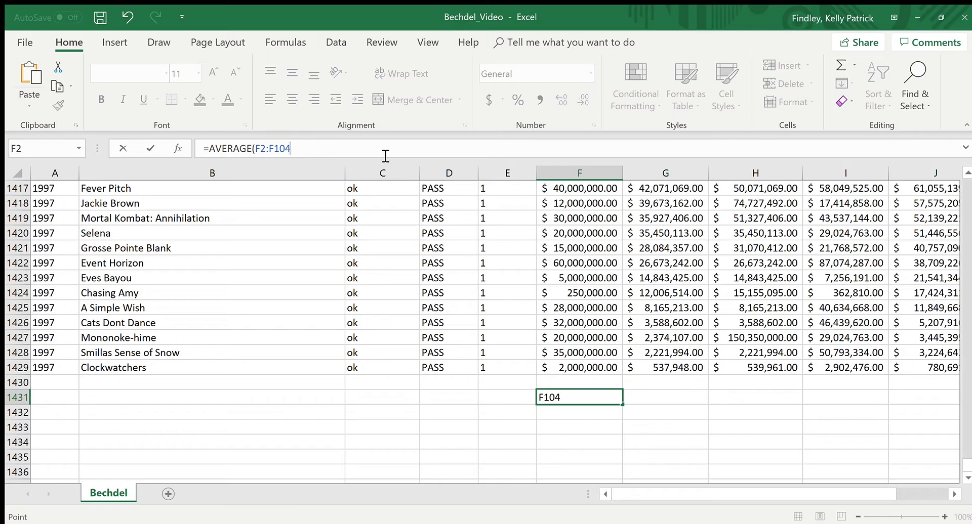
key(F2)
key(BackSpace)
key(BackSpace)
key(BackSpace)
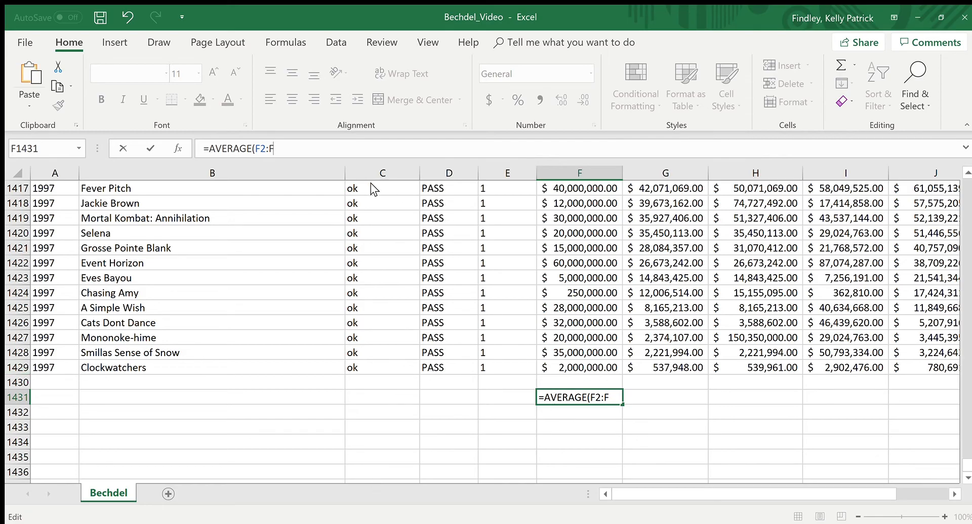
text(1429)
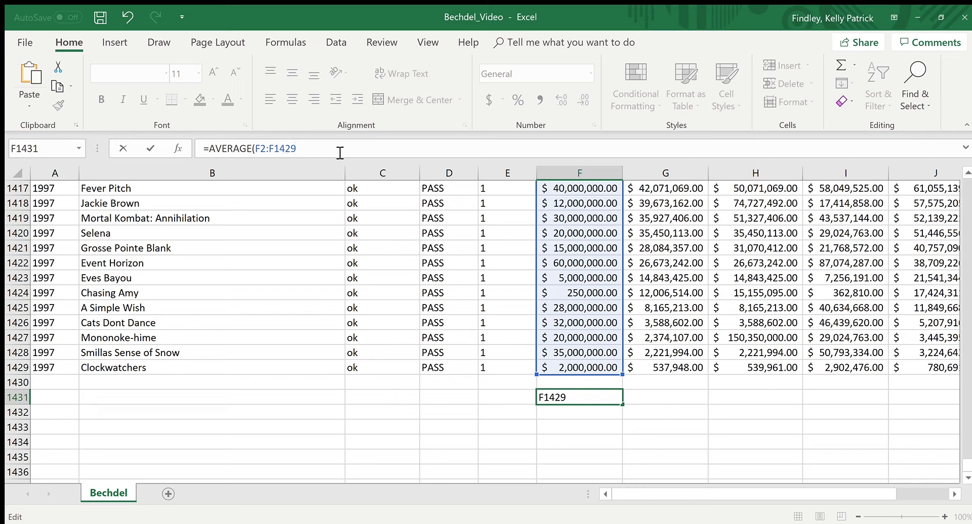
text())
key(Return)
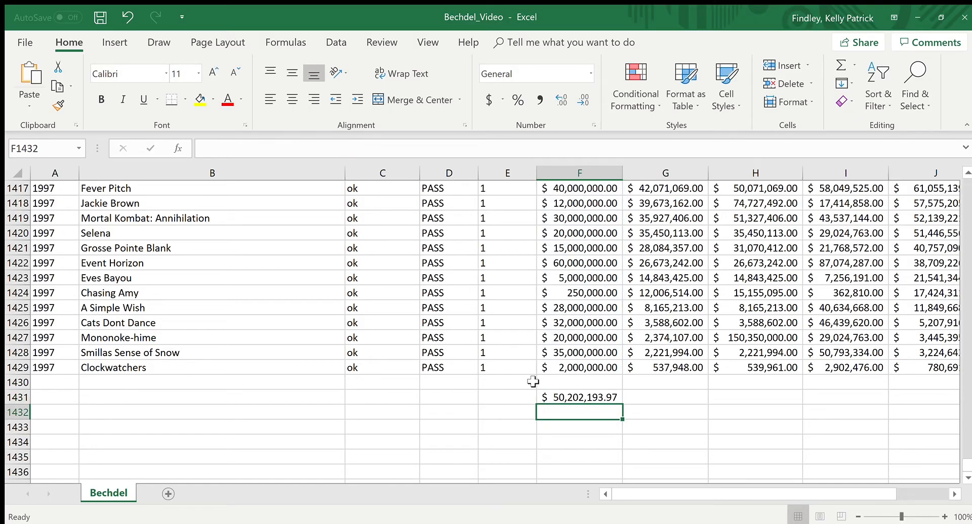
click(615, 397)
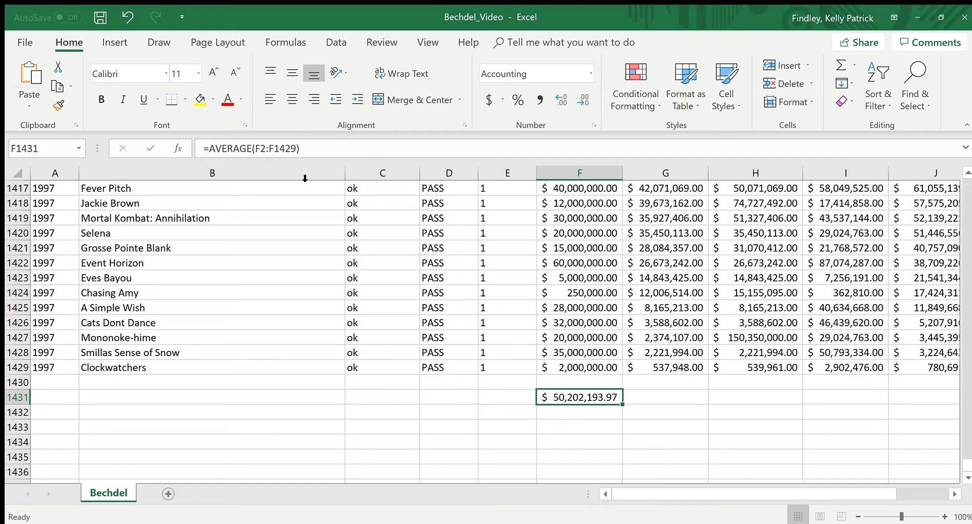
Step: Calculate the median budget in F1432 with the formula =MEDIAN(F2:F1429)
click(591, 413)
click(288, 152)
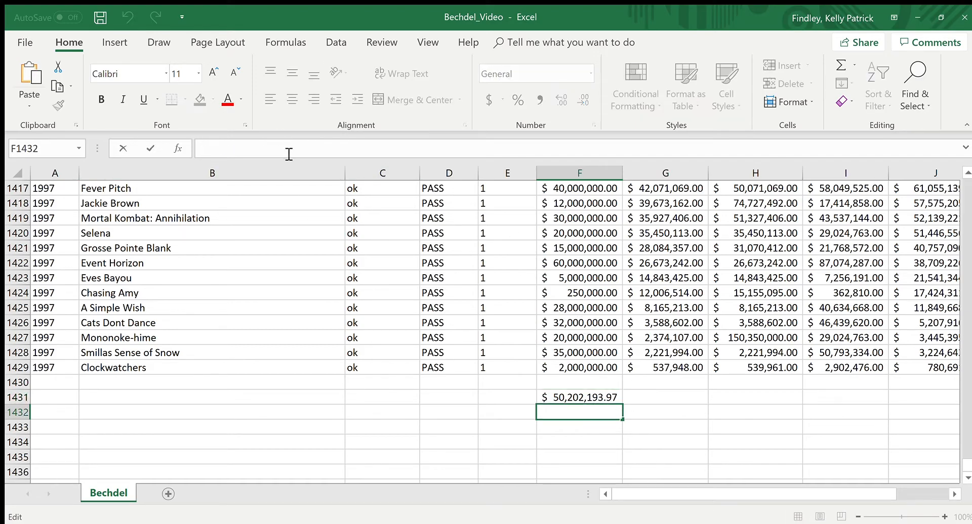
text(=m)
key(BackSpace)
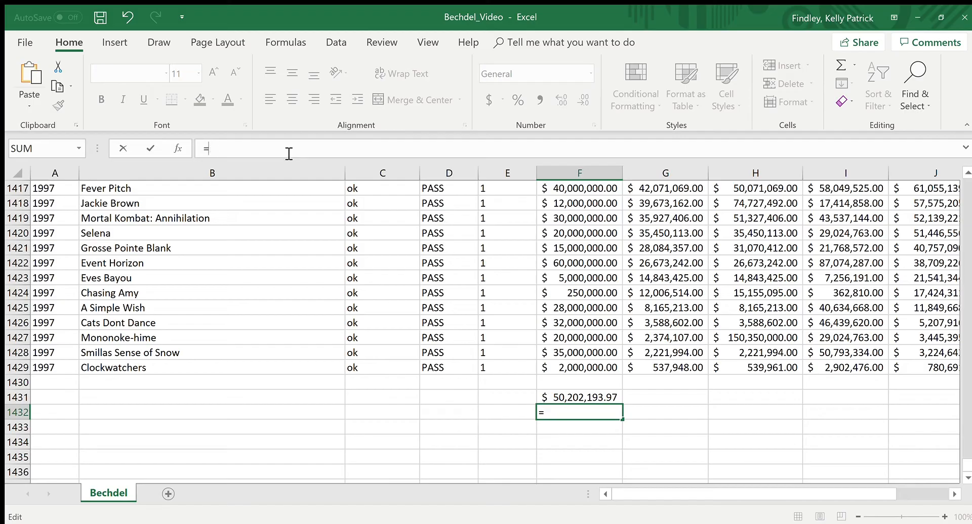
text(MEDIAN)
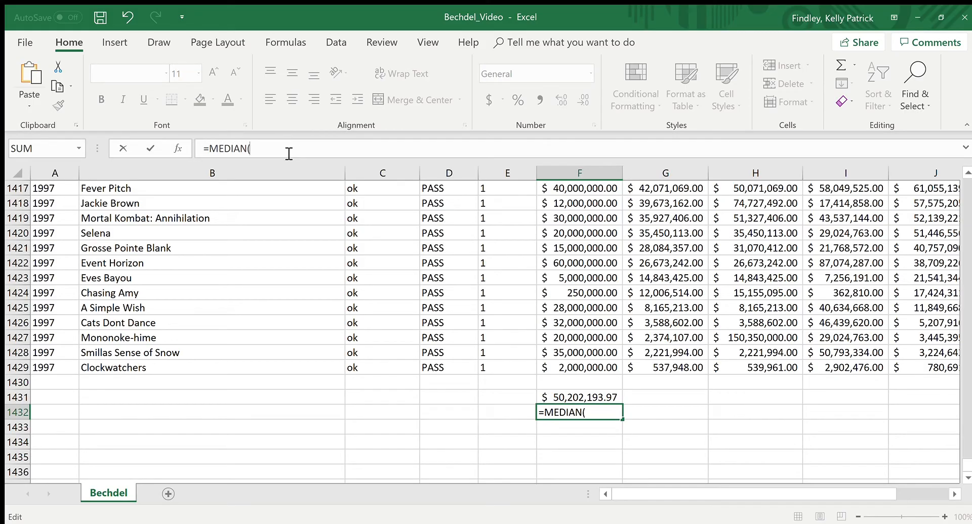
text((F2:F1429)
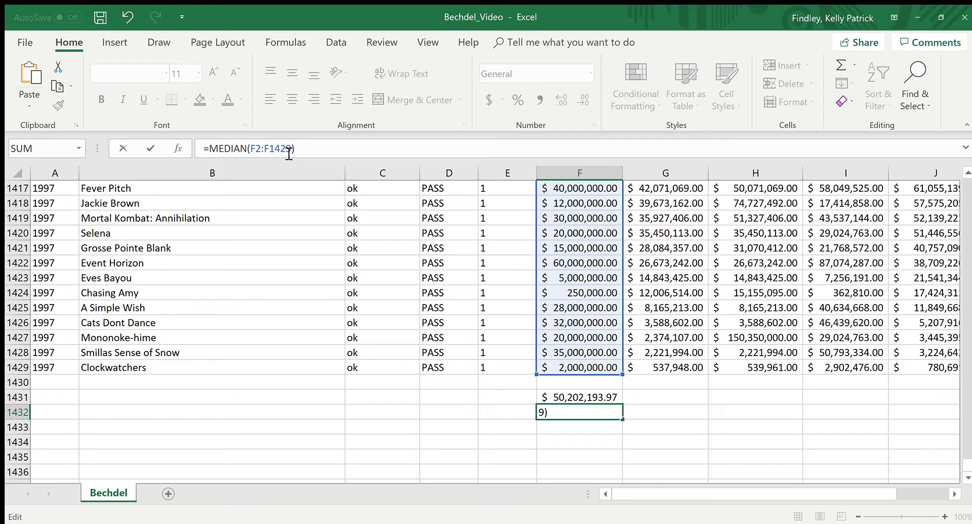
key(Return)
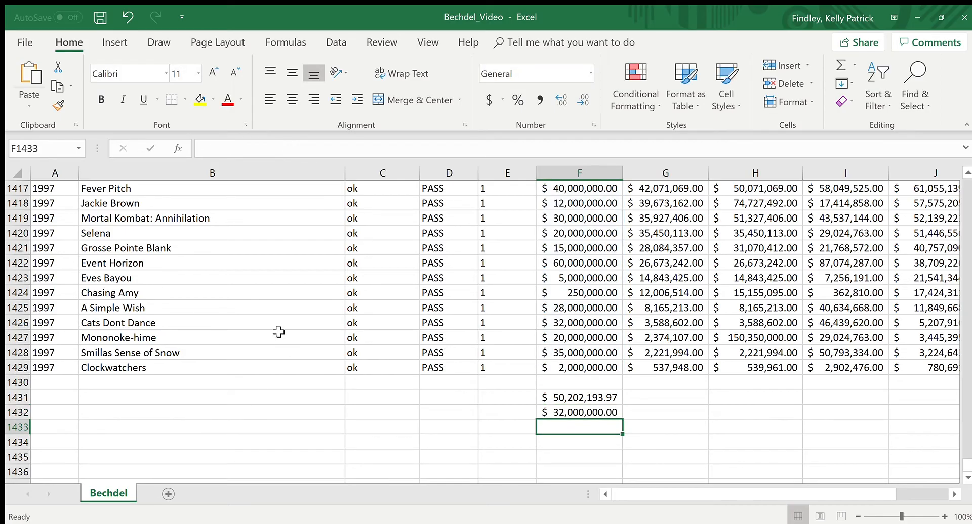
Step: Calculate the sample standard deviation of the budgets in F1433 with the formula =STDEV.S(F2:F1429)
text(S)
key(BackSpace)
text(=)
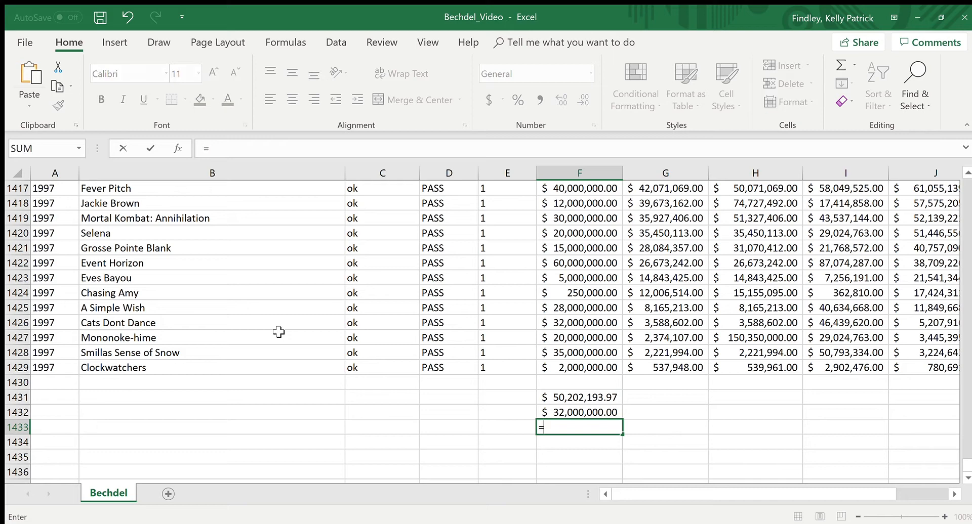
text(STDEV)
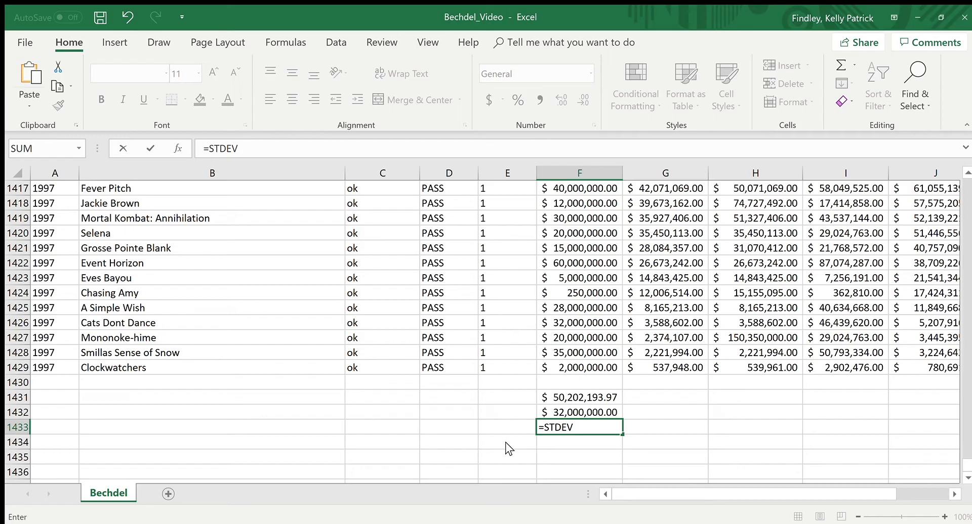
text(.S()
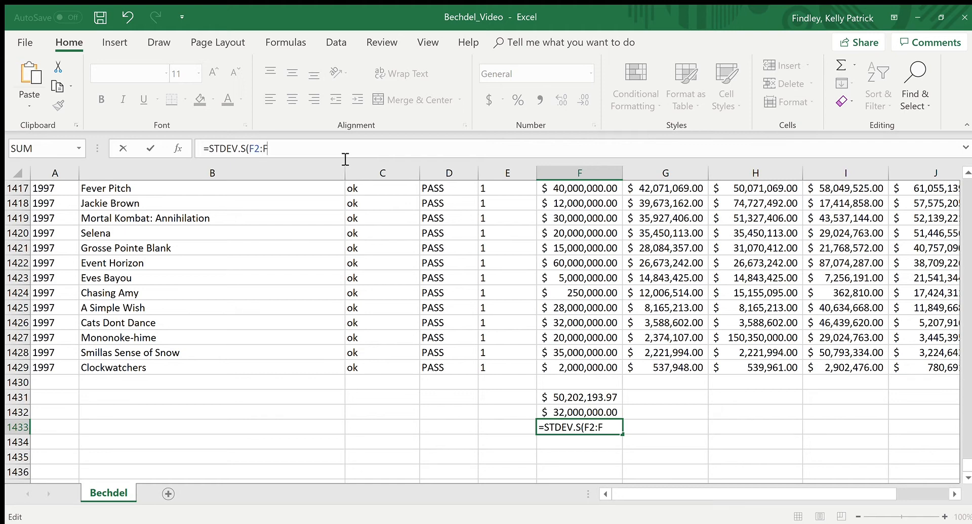
text(29))
key(Return)
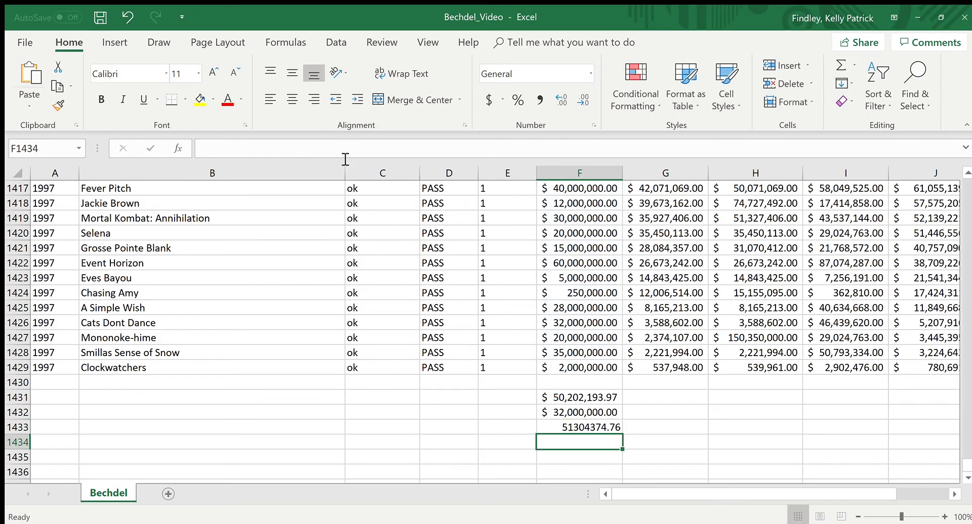
click(598, 428)
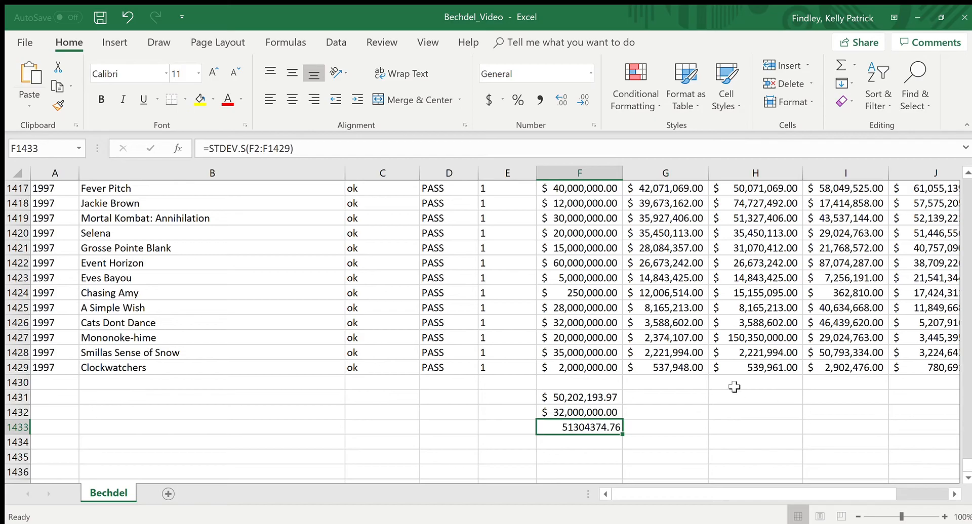
Step: Fill the mean, median and standard deviation formulas from F1431:F1433 across into column G
click(656, 398)
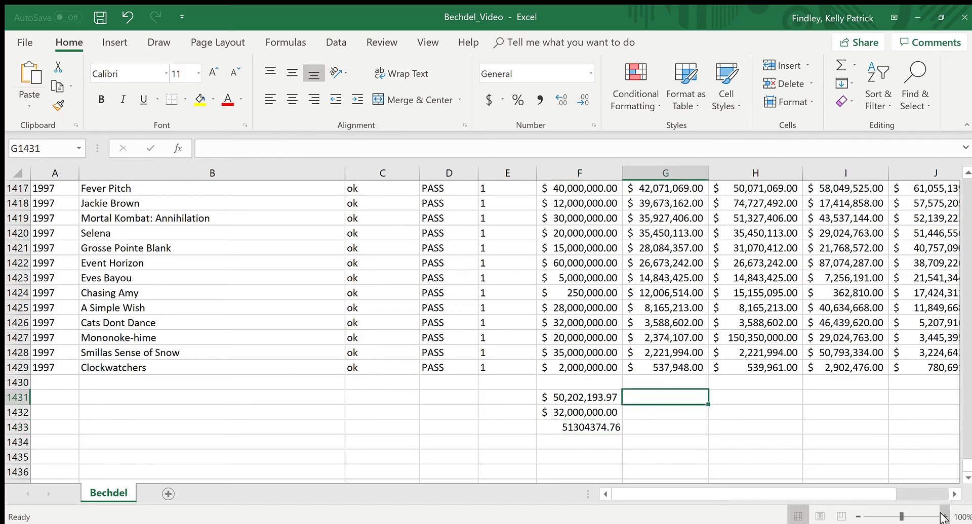
click(952, 497)
click(952, 497)
click(952, 497)
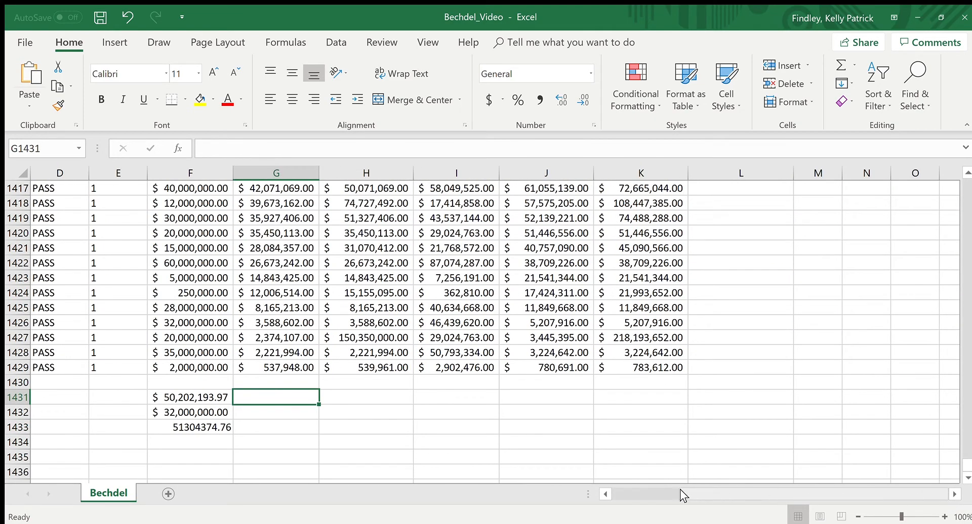
click(606, 494)
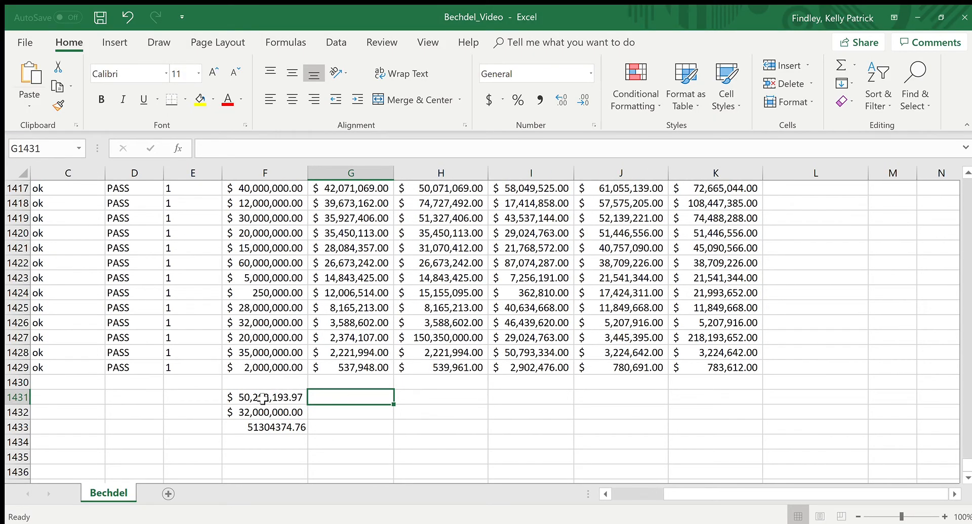
drag(270, 395, 273, 427)
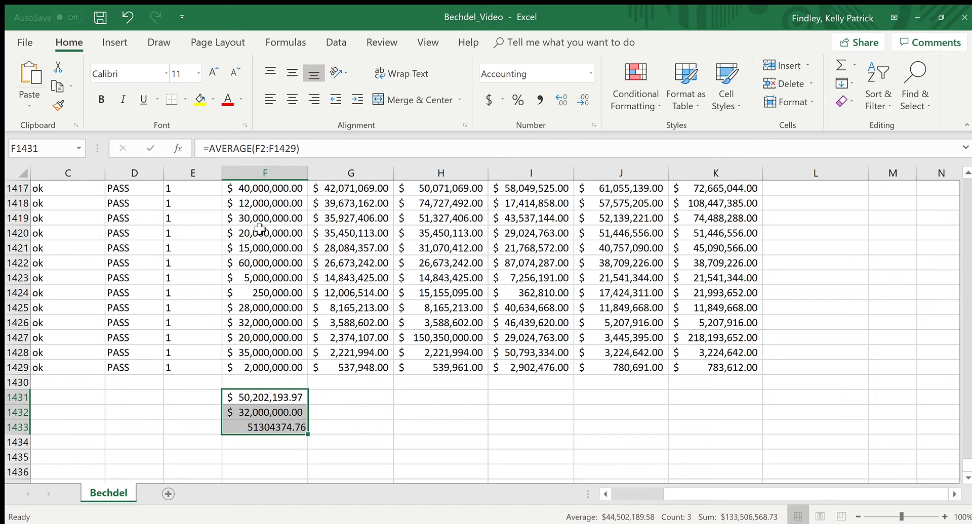
drag(309, 434, 370, 438)
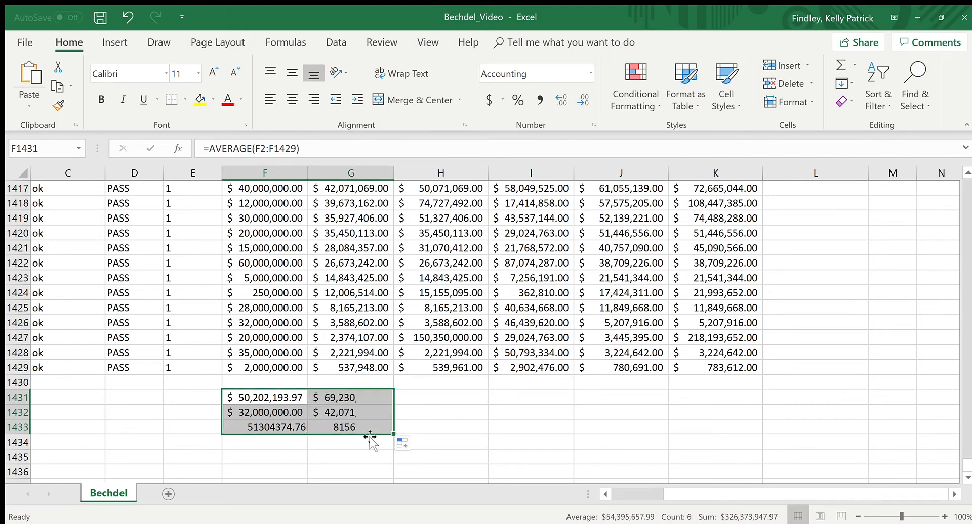
Step: Check the copied formulas in column G and fill the three summary formulas across through column K
click(264, 397)
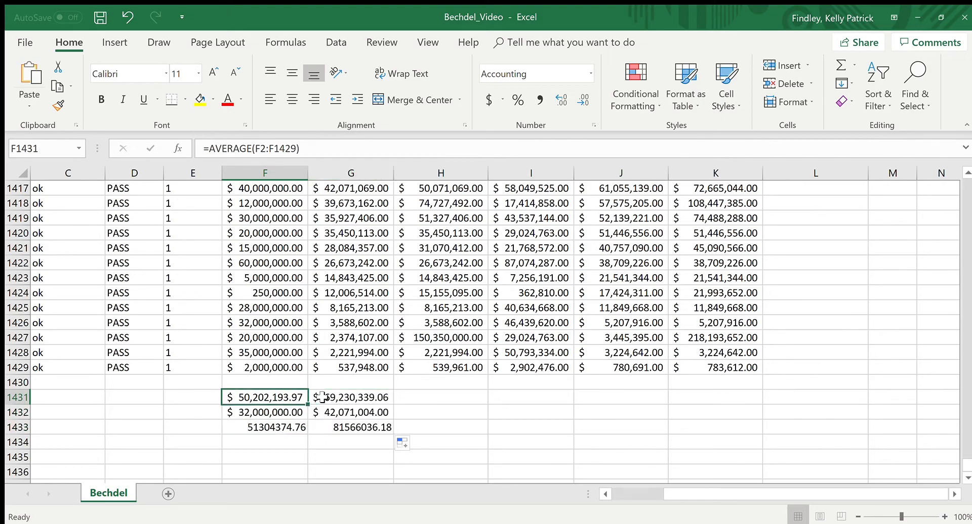
click(322, 397)
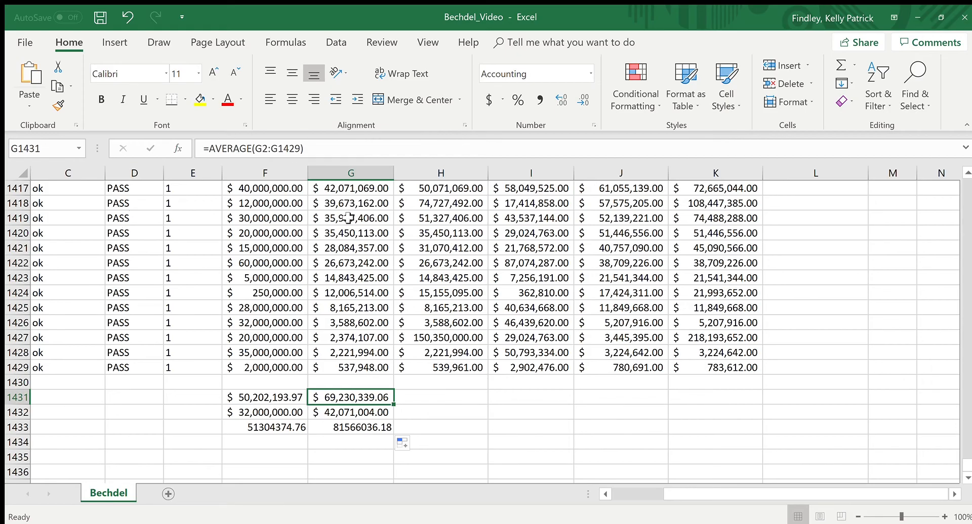
click(363, 413)
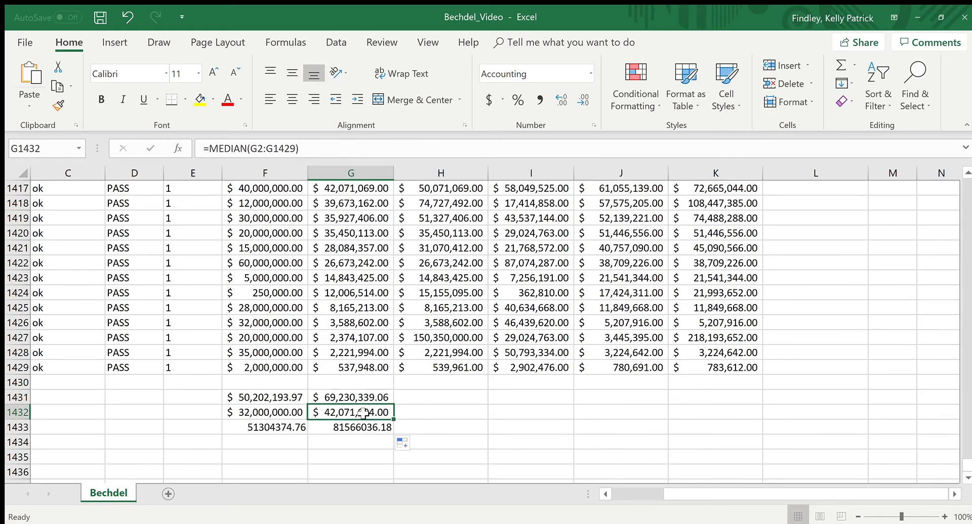
key(Down)
key(Up)
key(Up)
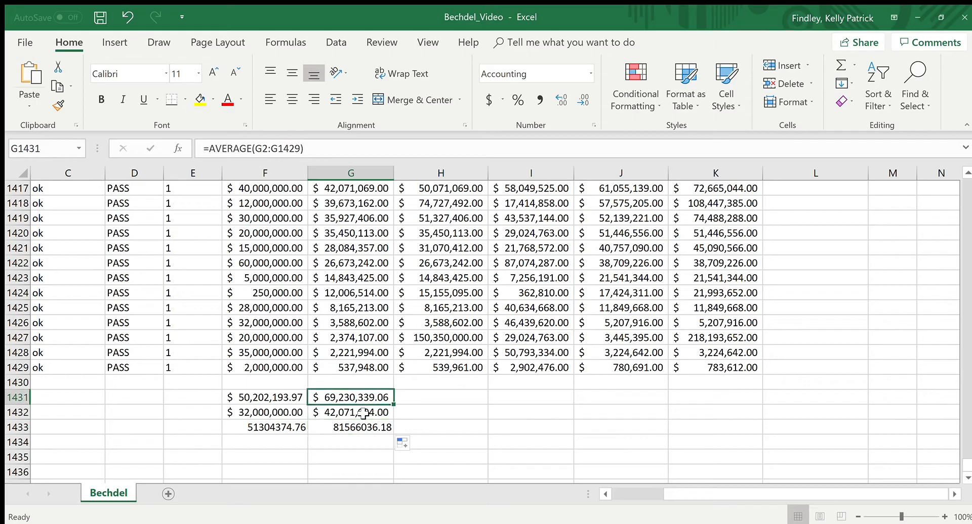
drag(380, 397, 744, 445)
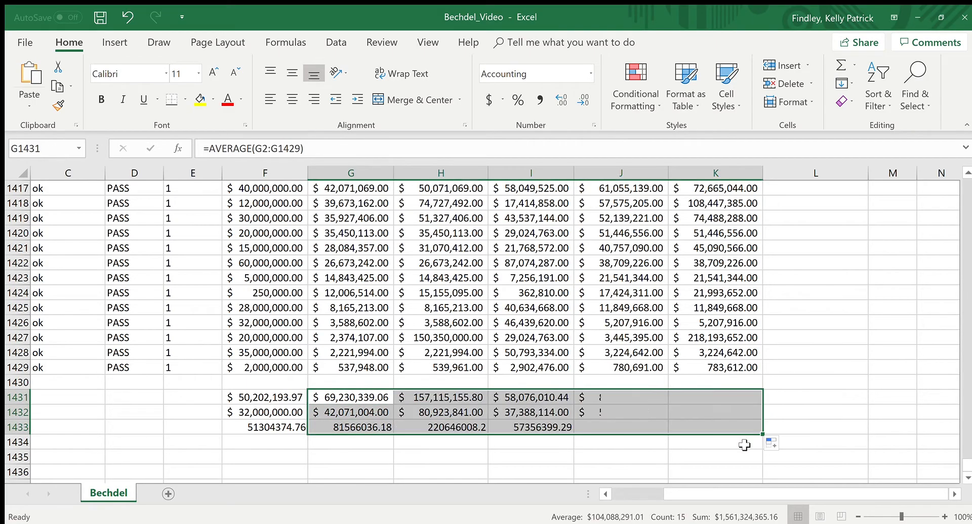
click(585, 457)
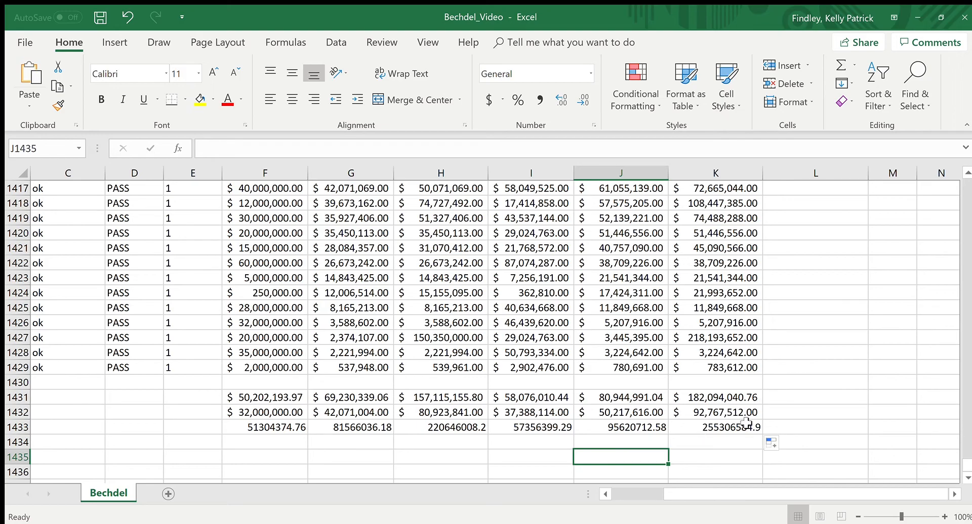
Step: Apply the Accounting dollar format to the standard deviation values in F1433:K1433
drag(261, 390, 754, 415)
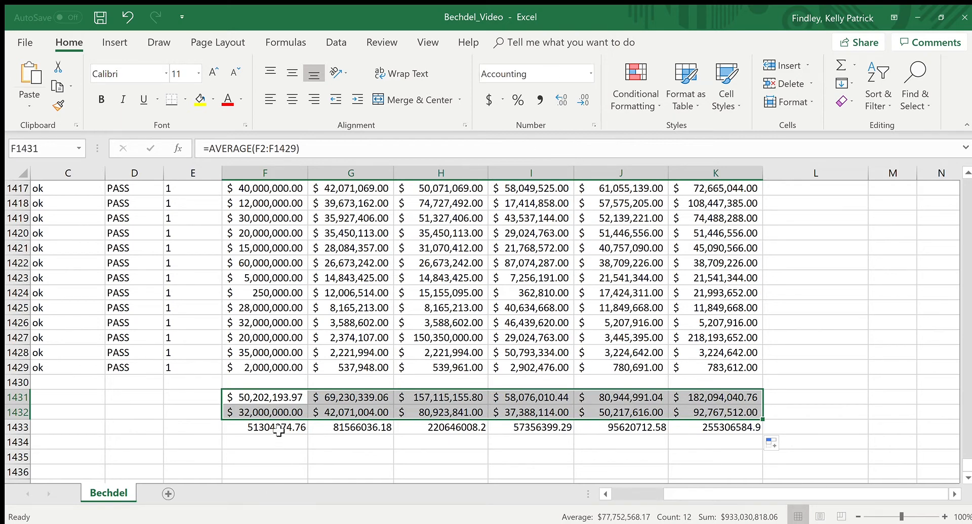
drag(278, 428, 752, 429)
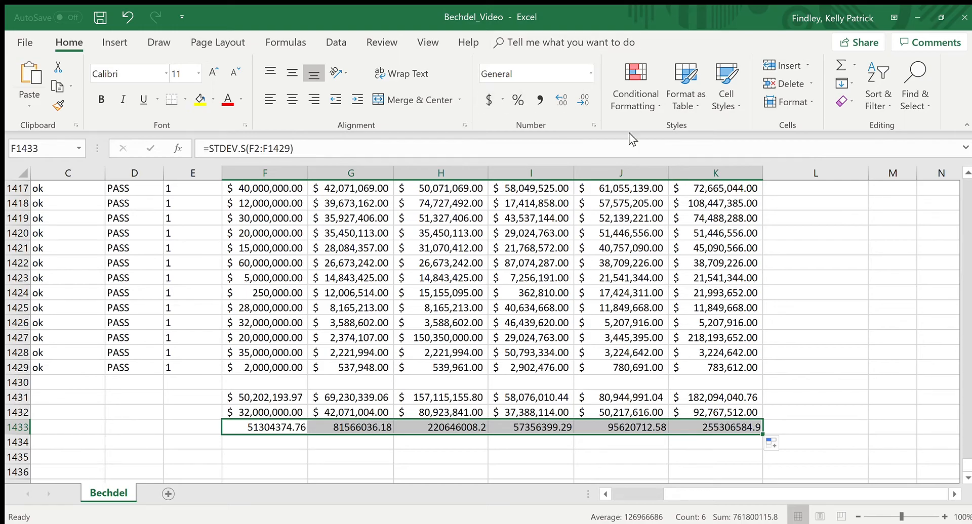
click(591, 75)
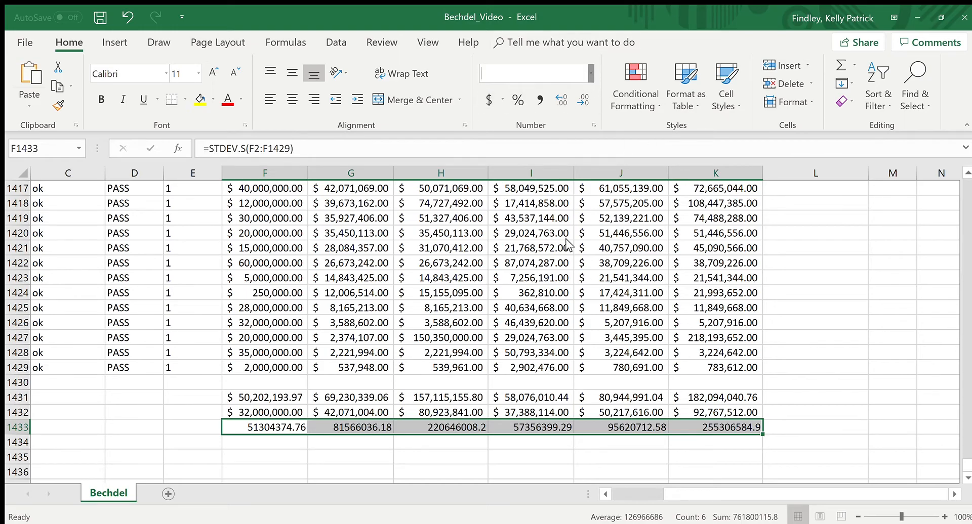
click(589, 75)
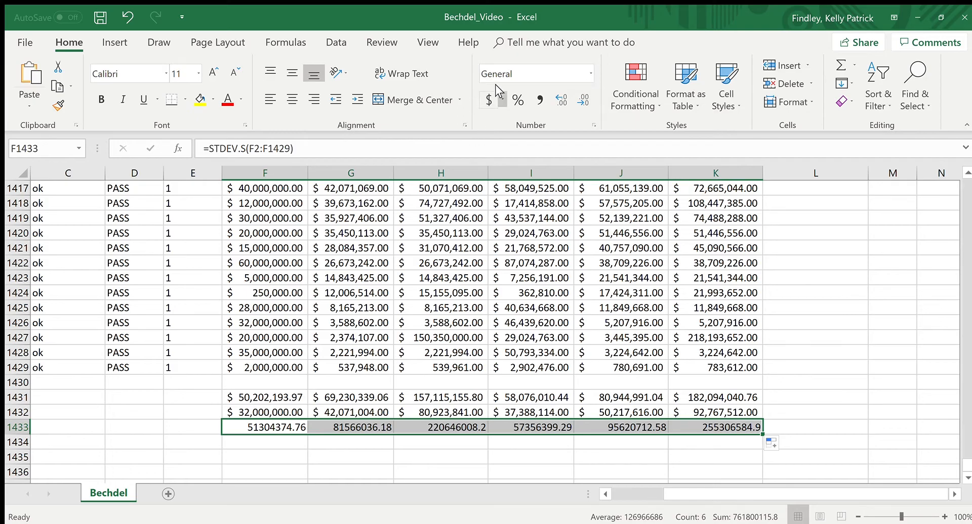
click(487, 101)
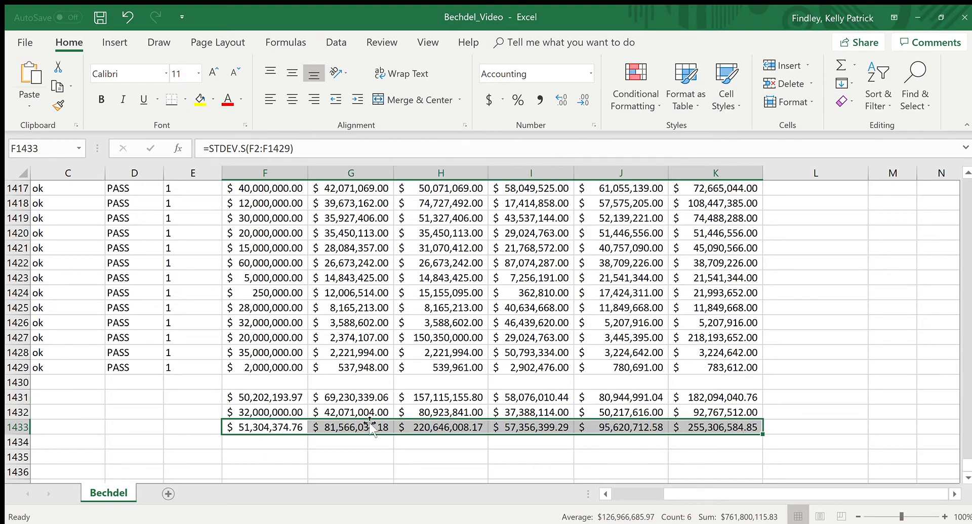
click(336, 445)
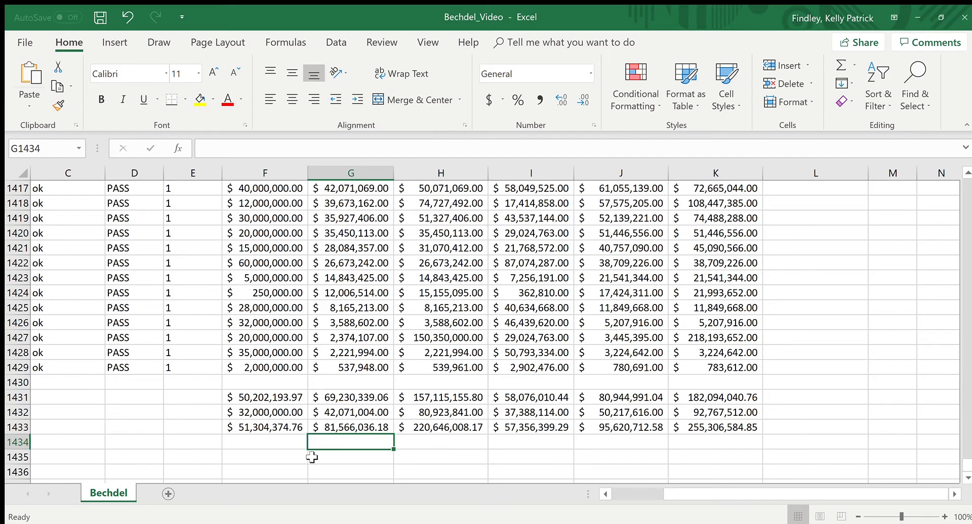
Step: Label E1431:E1433 as Mean, Median and Standard Deviation, and auto-fit the width of column E
click(605, 494)
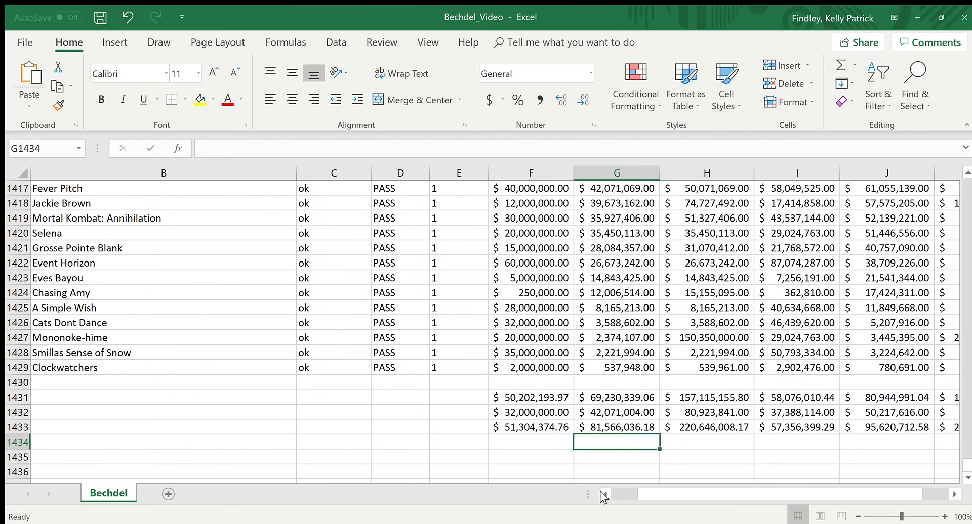
click(955, 495)
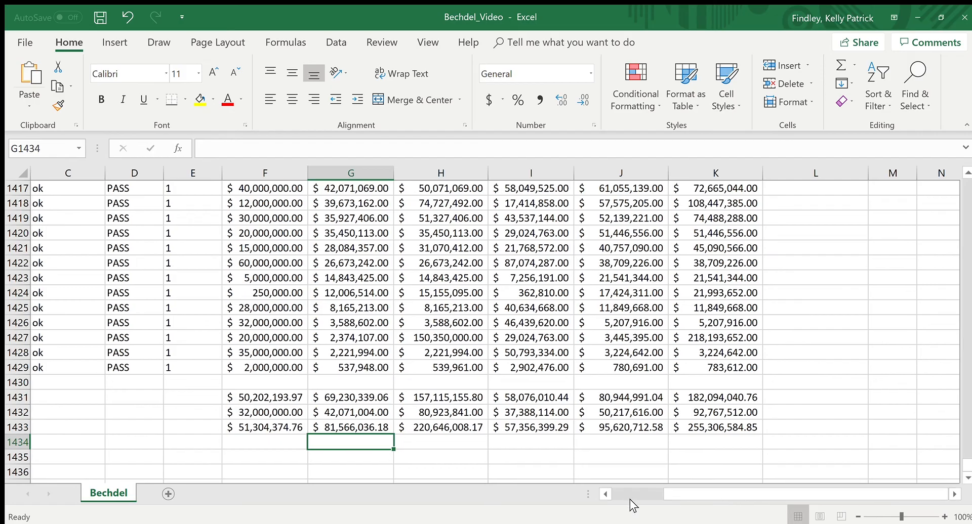
click(605, 494)
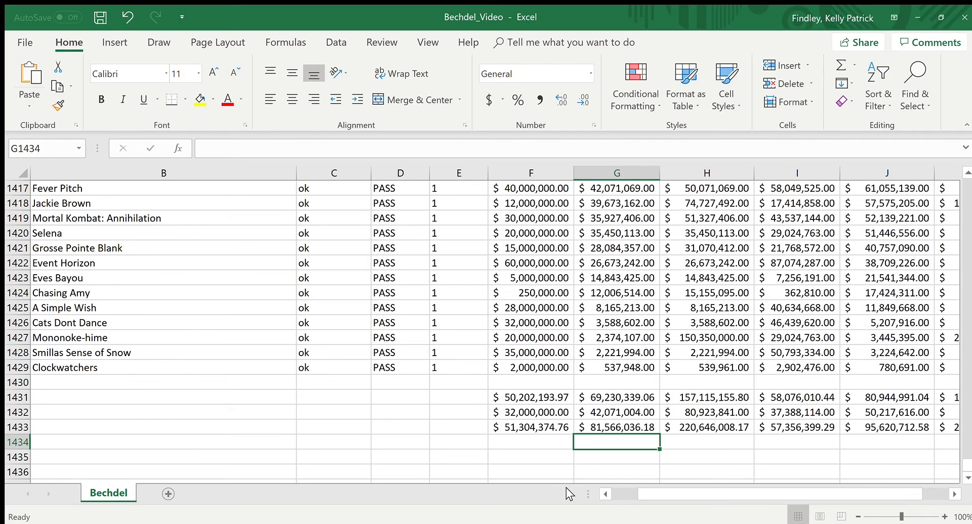
click(473, 398)
text(Me)
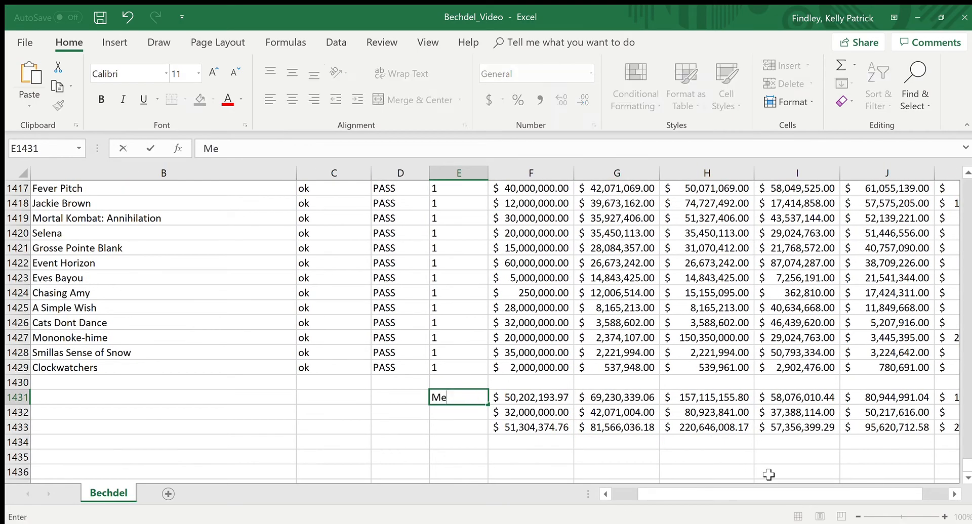
text(dian)
key(Return)
text(Median)
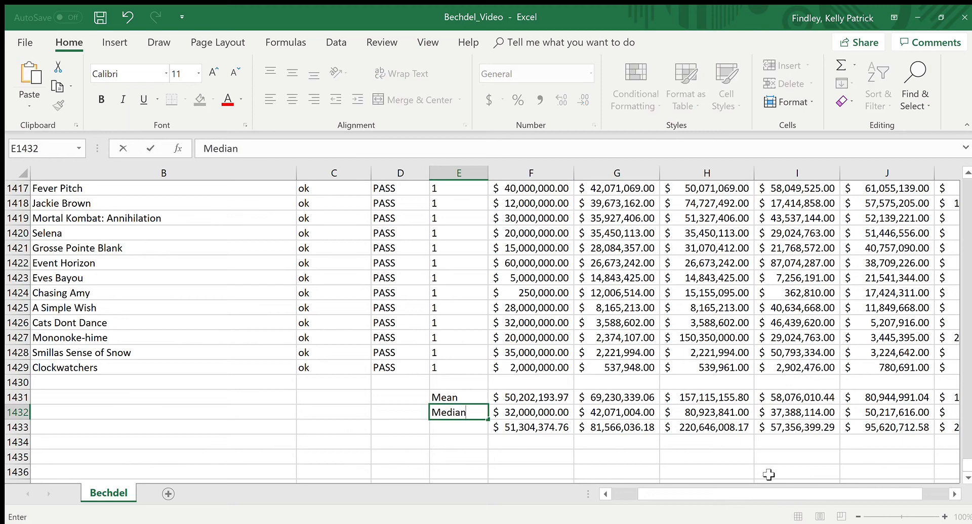
key(Return)
text(Standar)
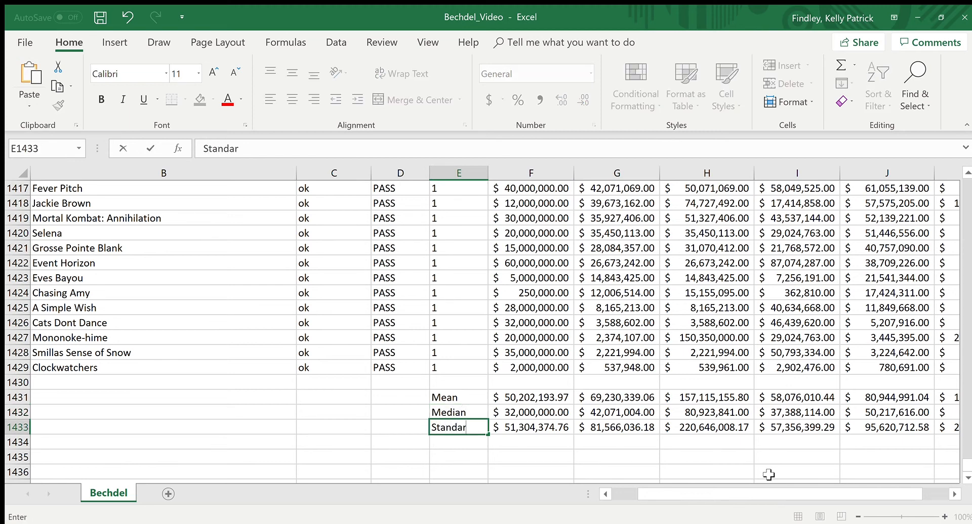
text(d Deviation)
key(Return)
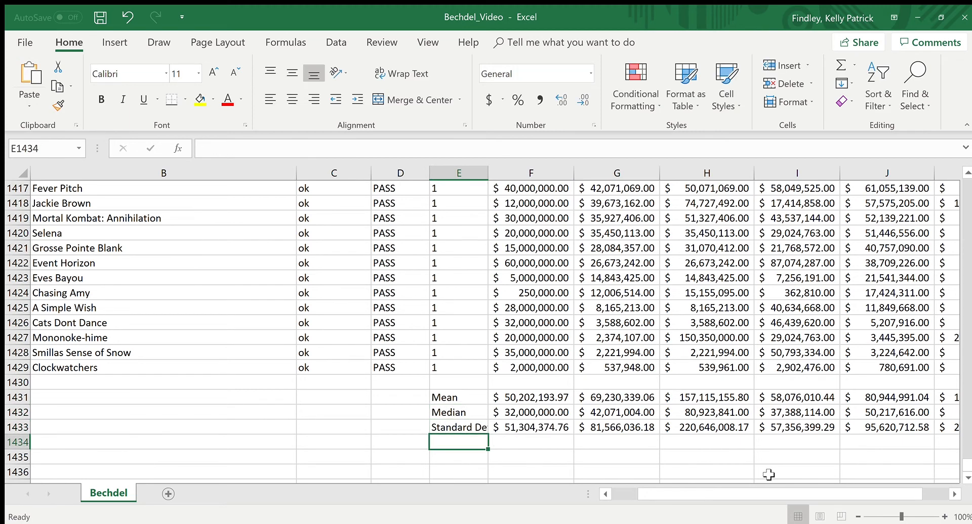
double_click(489, 174)
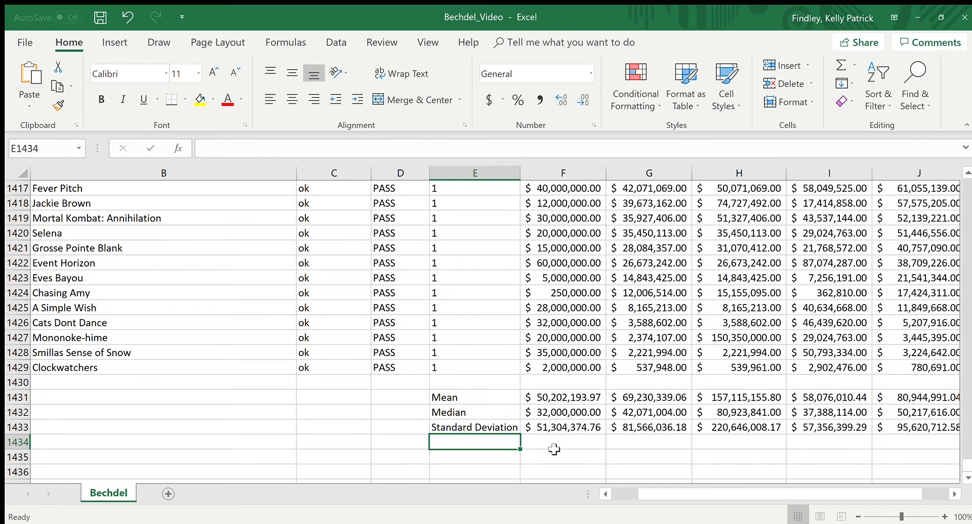
click(553, 449)
Step: Apply all borders to the cells of the summary table in E1431:K1433
click(954, 494)
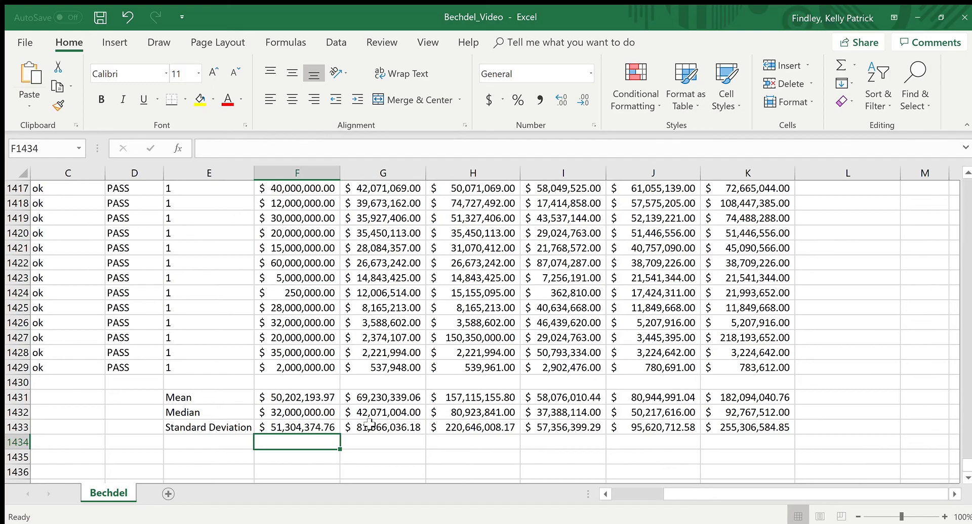
drag(233, 398, 756, 429)
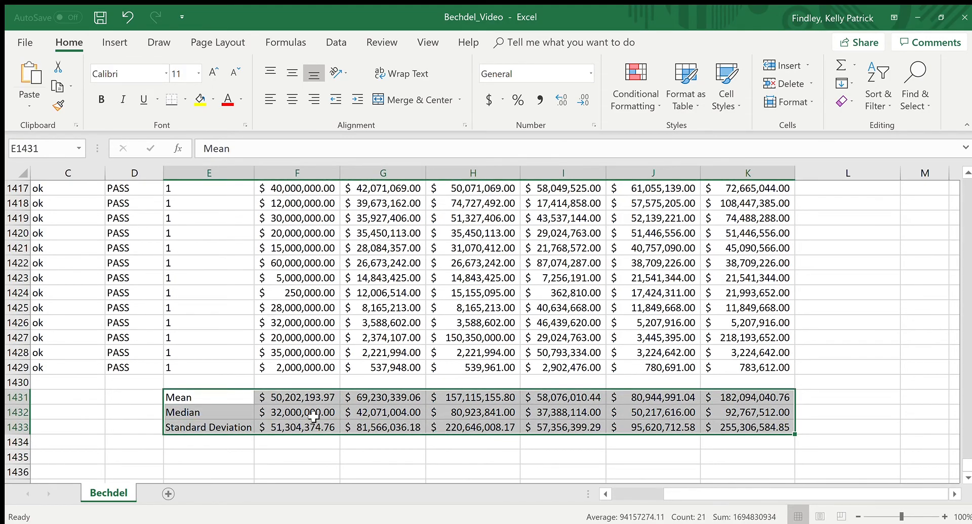
click(184, 100)
click(183, 100)
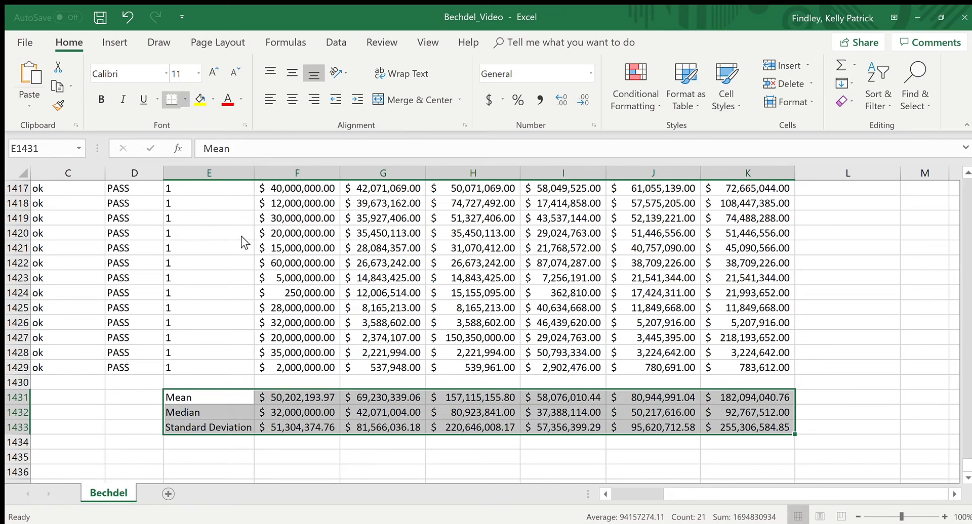
click(653, 367)
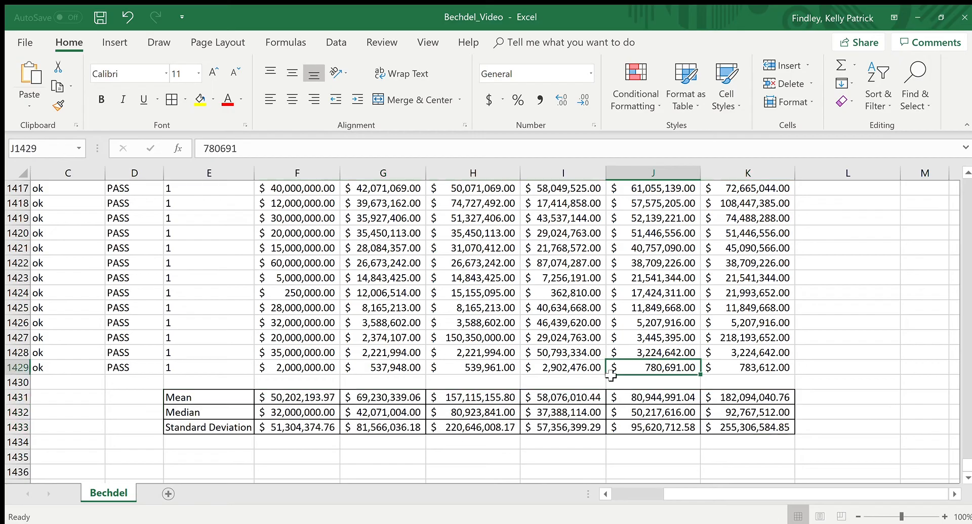
Step: Add a thick outside border around the summary table E1431:K1433
click(762, 430)
drag(762, 430, 197, 394)
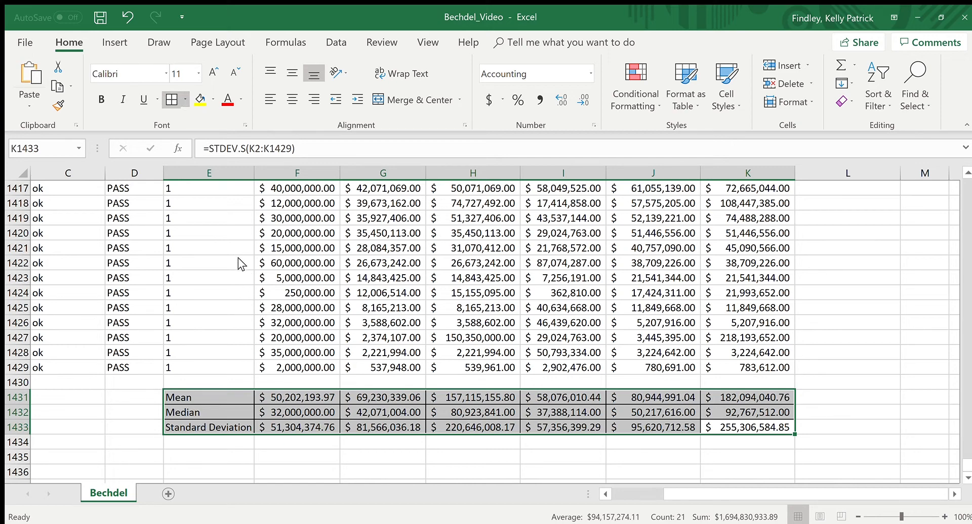
click(516, 311)
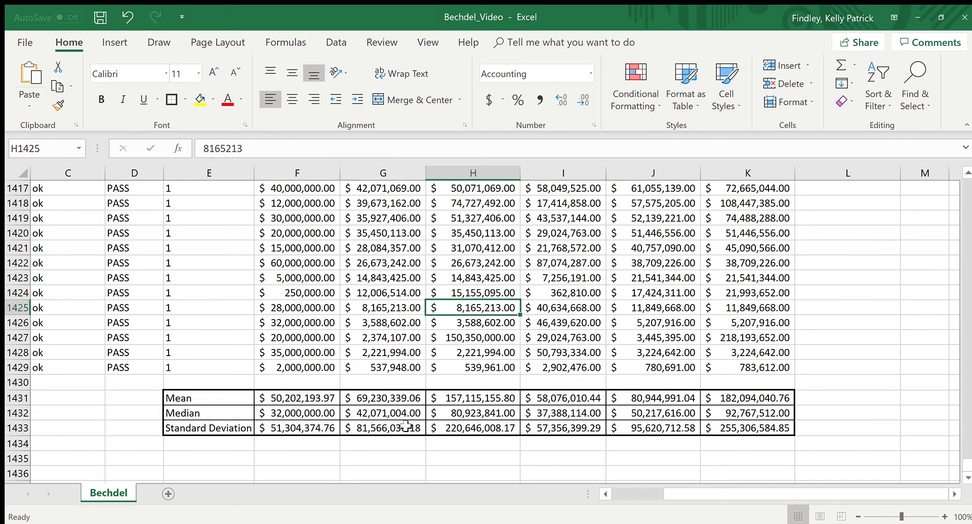
Step: Make the Mean, Median and Standard Deviation labels in E1431:E1433 bold
drag(221, 400, 219, 427)
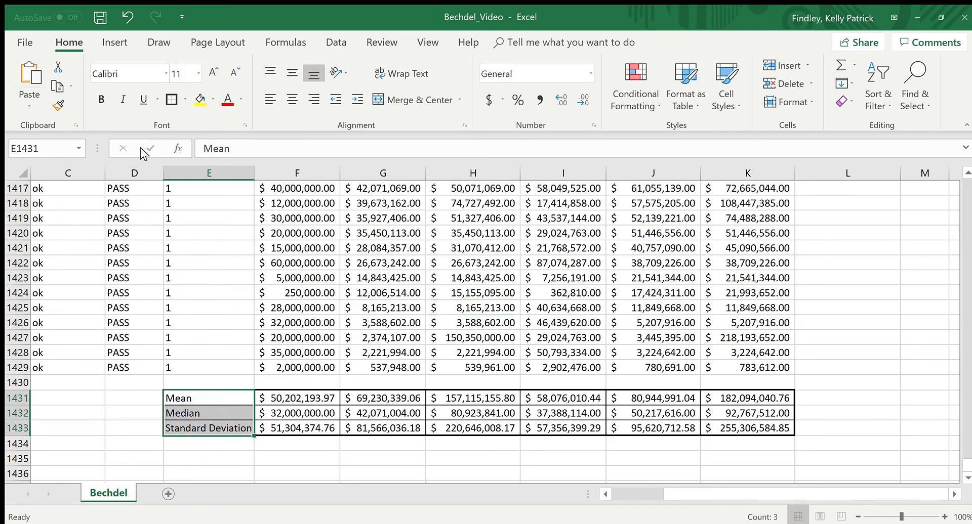
click(101, 103)
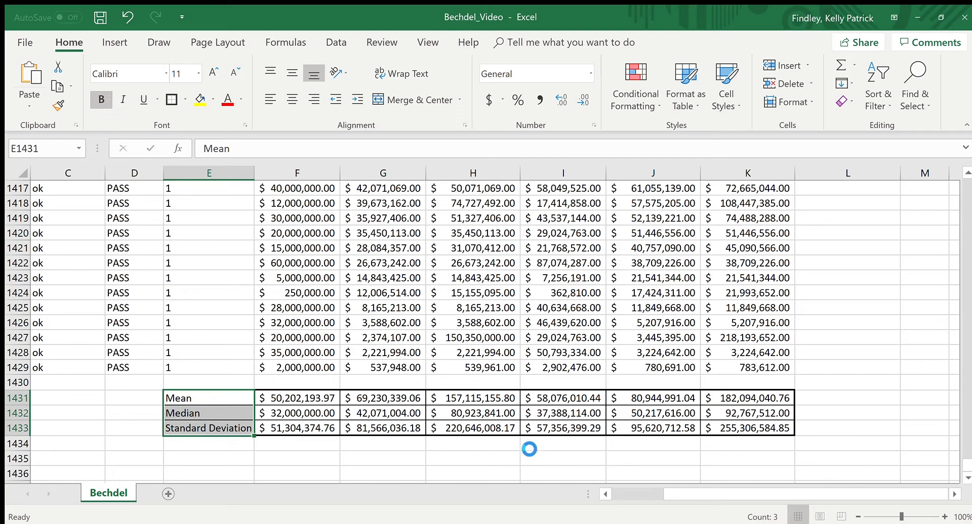
click(334, 369)
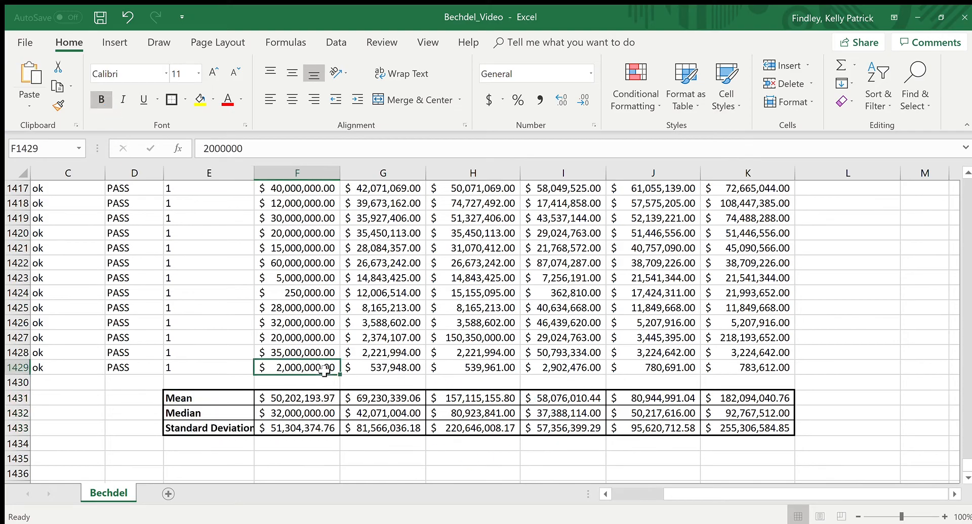
Step: Insert a blank row at row 1430, between the last data row and the summary table
click(272, 382)
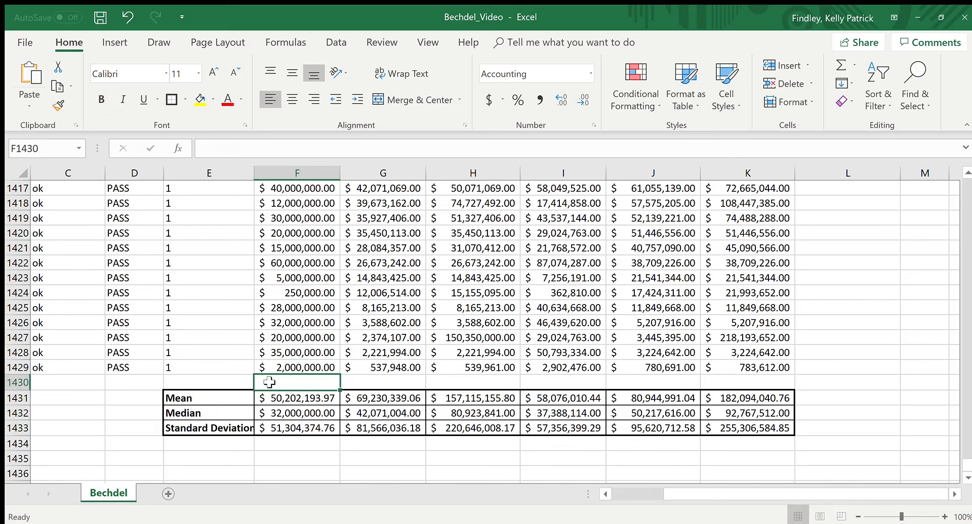
click(231, 382)
click(316, 382)
click(18, 383)
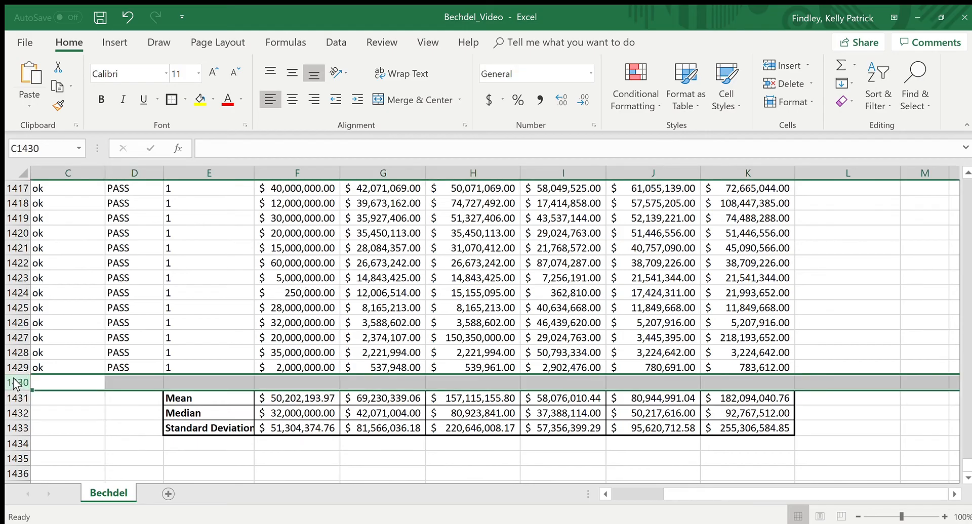
key(ctrl+shift+plus)
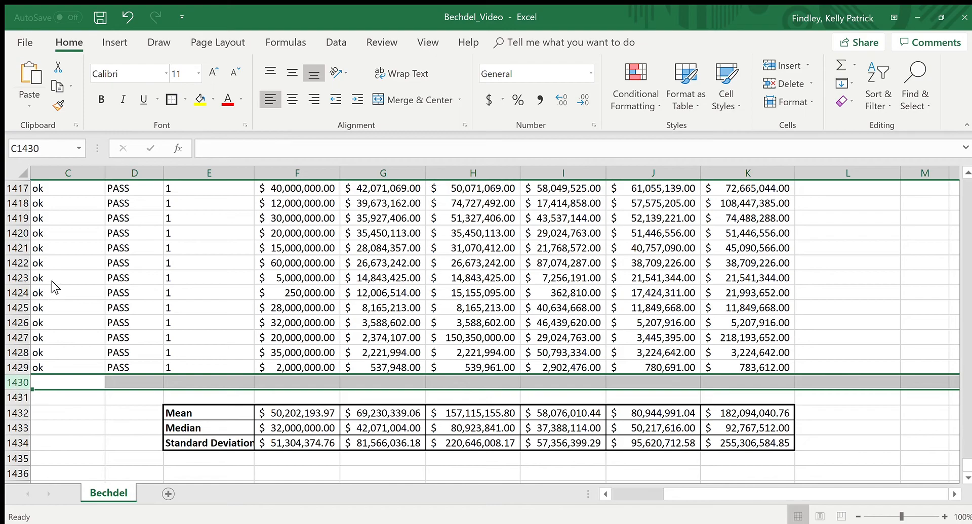
click(306, 398)
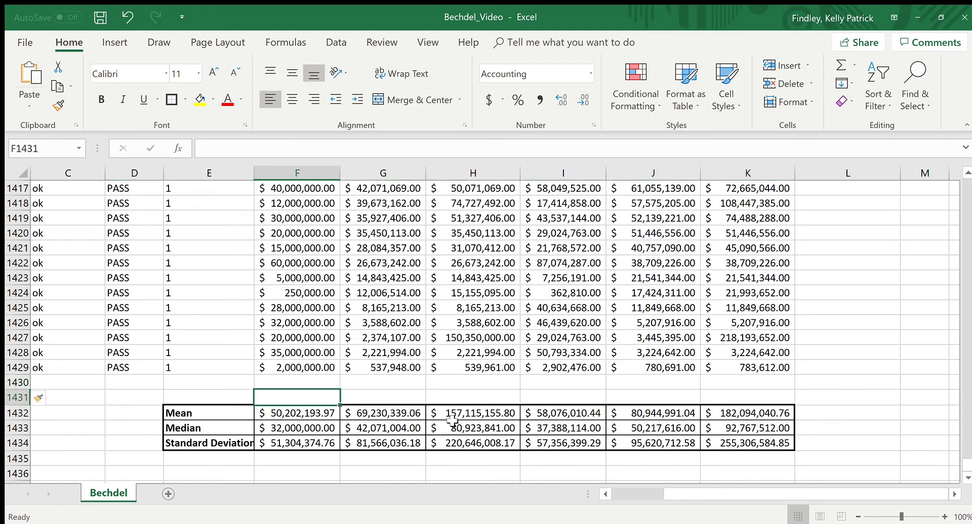
Step: Copy the column headers Budget through Intgross_2013 from F1:K1 into F1431:K1431, directly above the summary statistics
drag(965, 464, 933, 230)
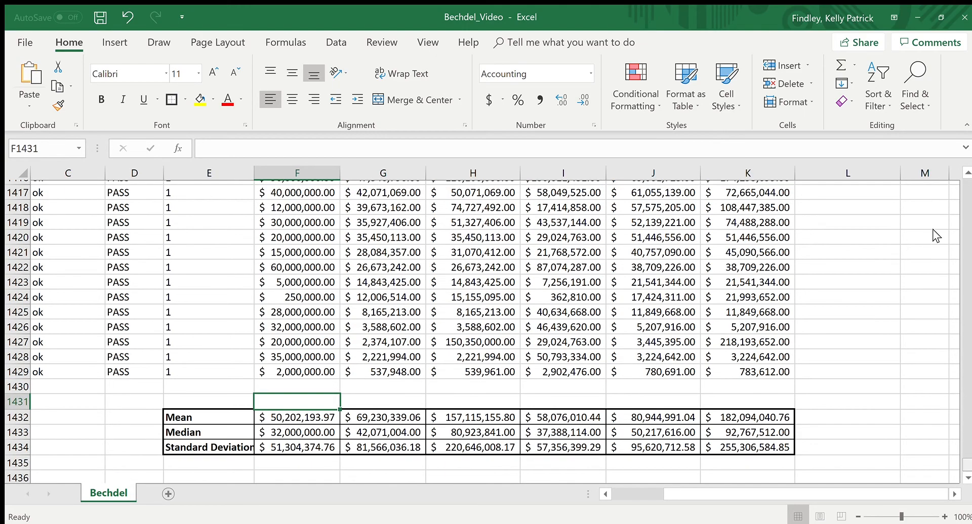
key(ctrl+Home)
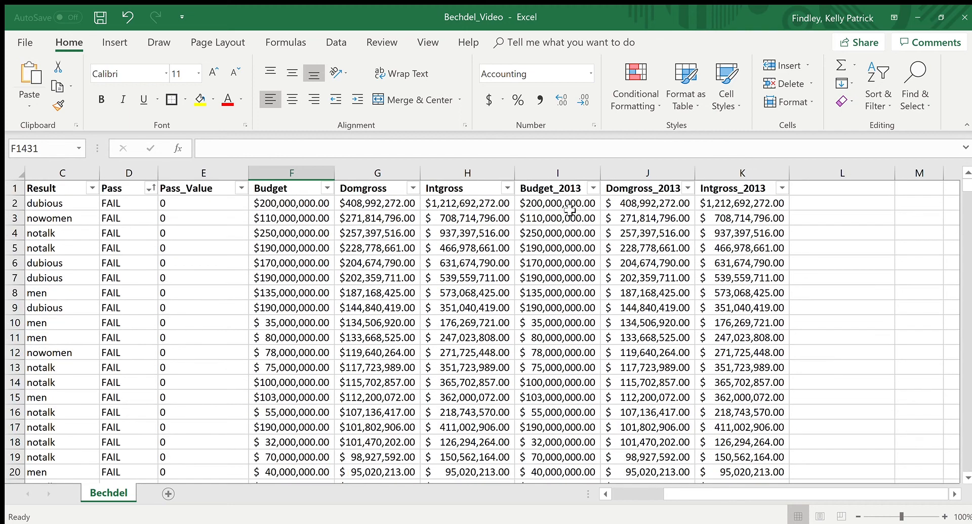
drag(283, 190, 731, 190)
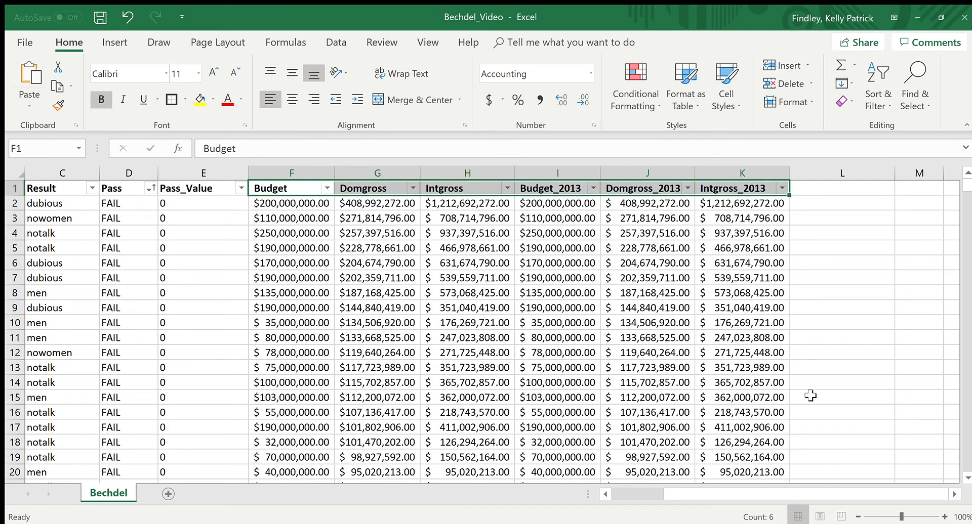
key(ctrl+c)
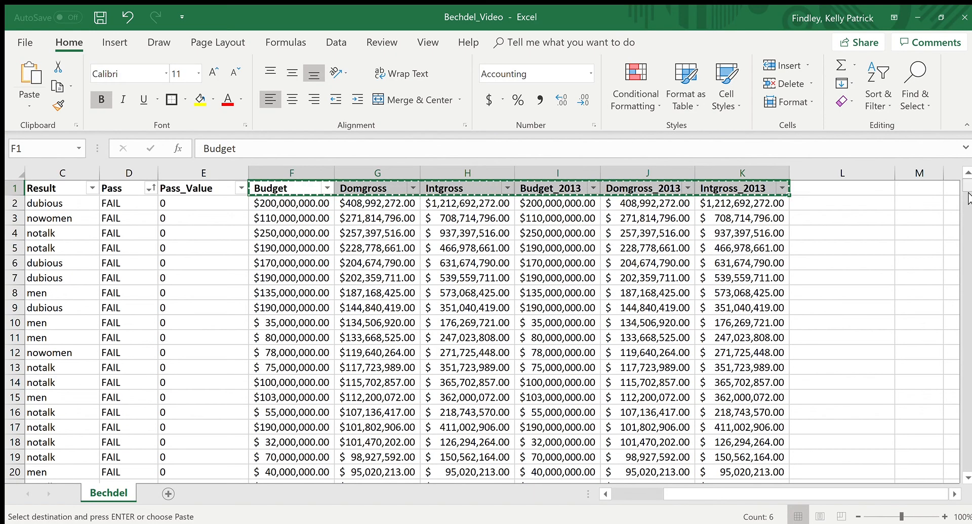
drag(967, 478, 966, 470)
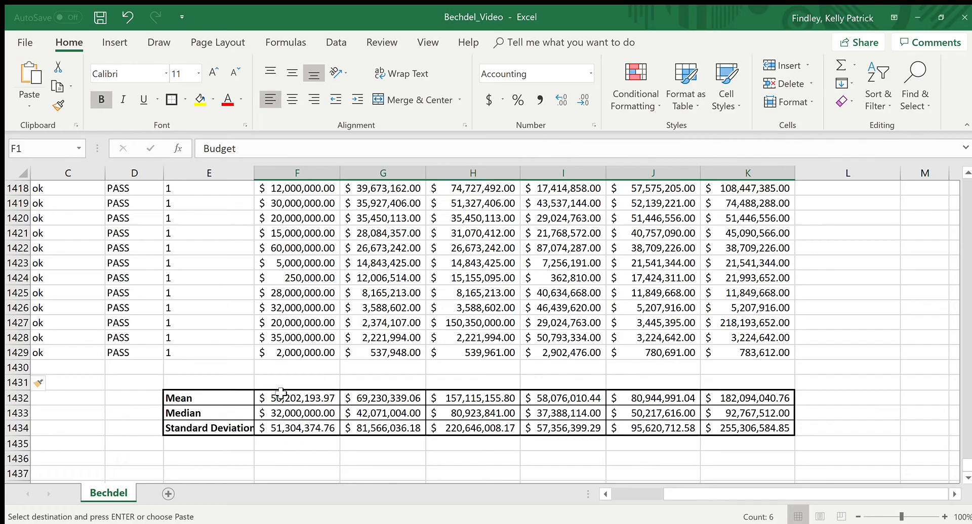
click(297, 380)
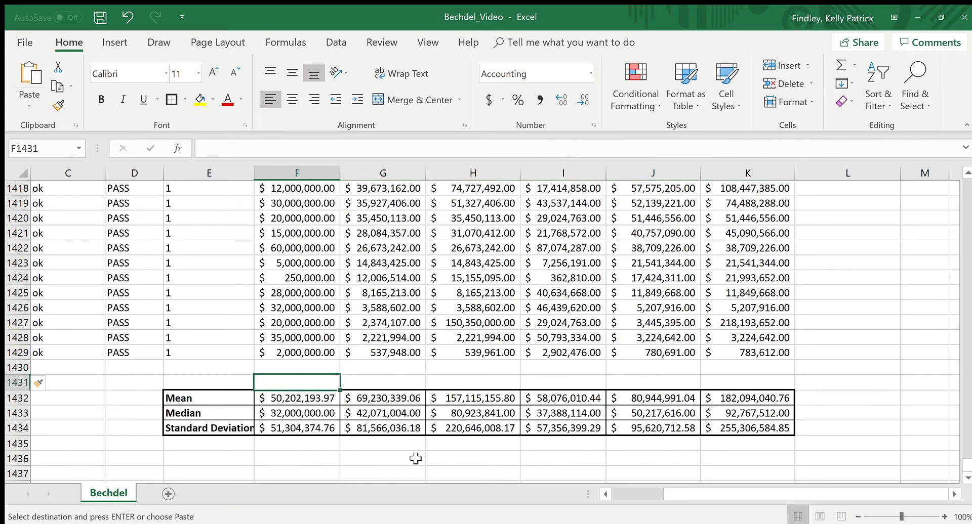
key(ctrl+v)
click(649, 334)
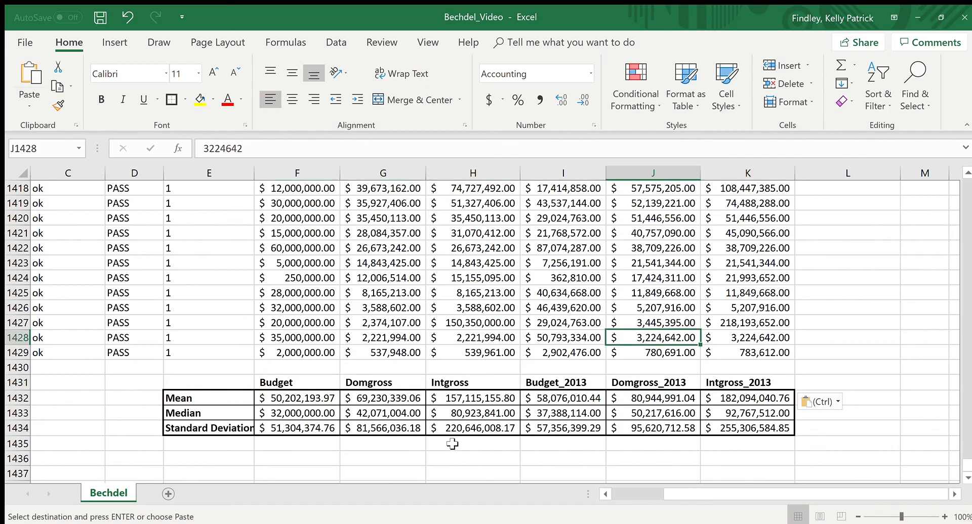
Step: Add a thick outside border around the copied header cells in F1431:K1431
drag(283, 382, 774, 382)
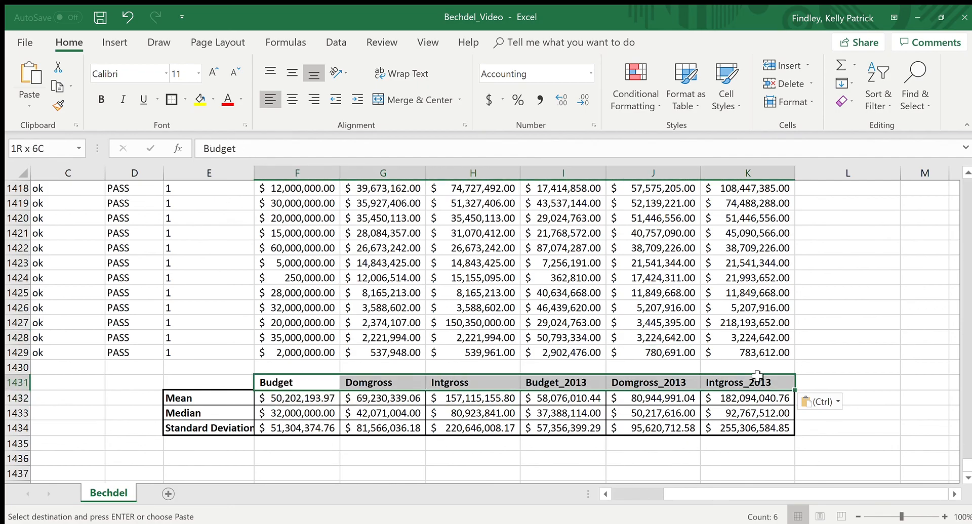
click(171, 99)
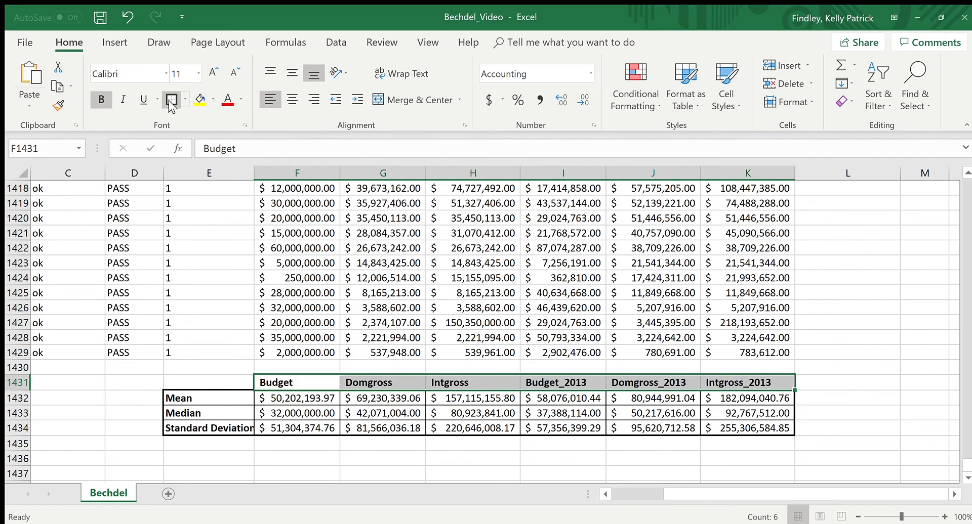
click(563, 353)
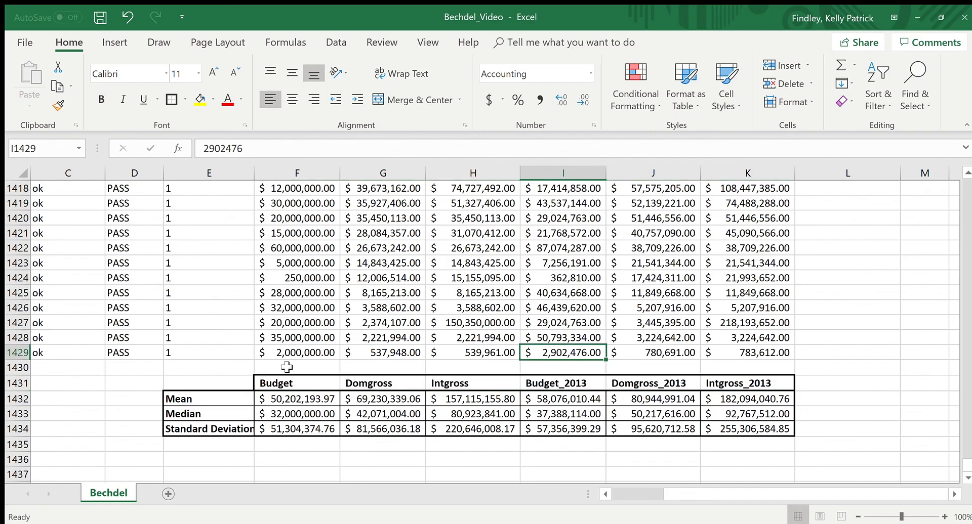
drag(727, 397, 785, 427)
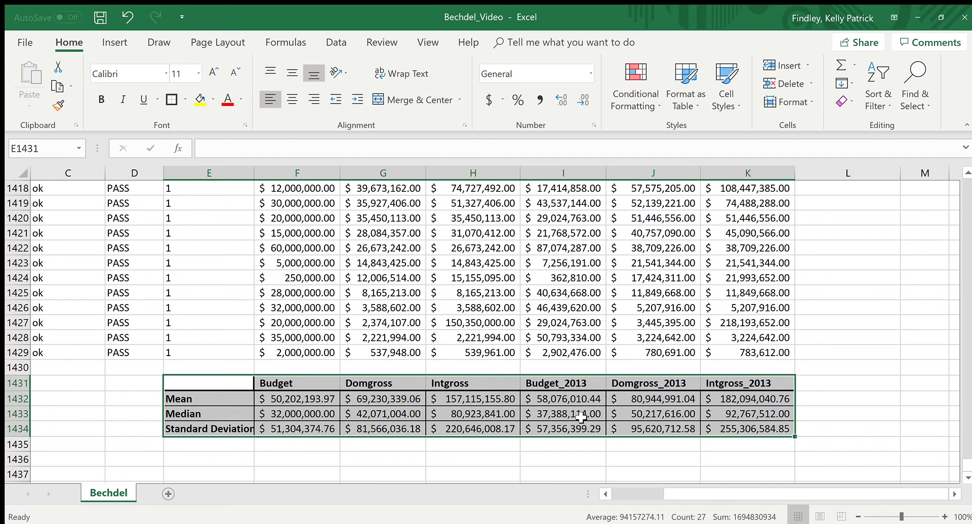
click(561, 418)
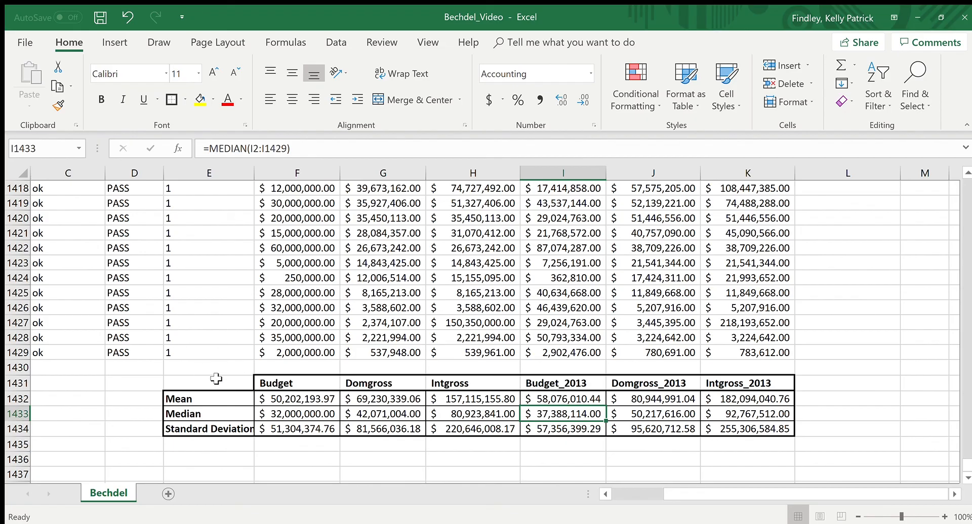
drag(232, 382, 767, 422)
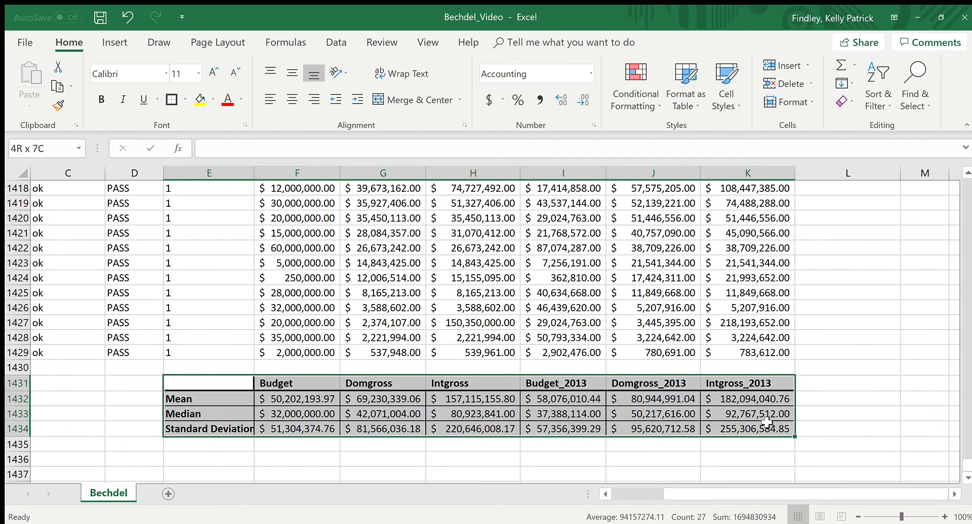
click(470, 429)
drag(204, 381, 765, 429)
click(499, 384)
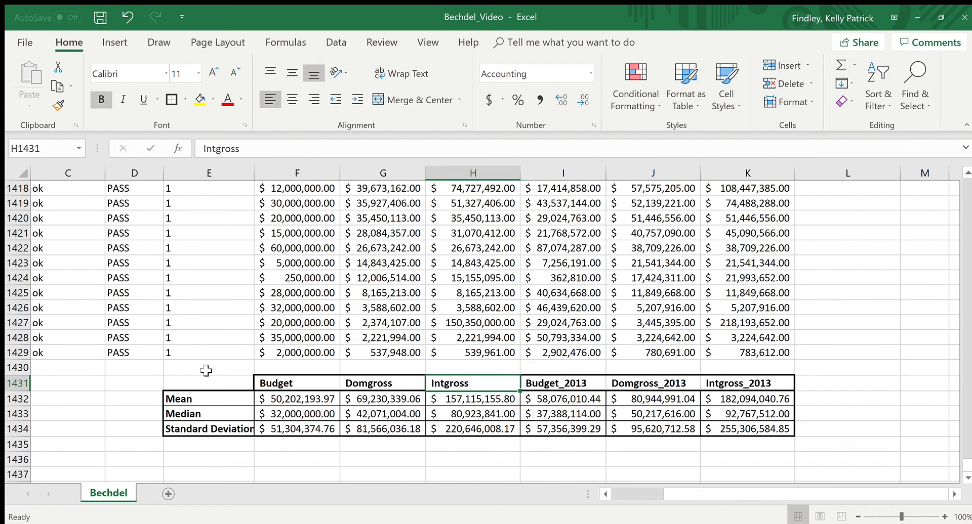